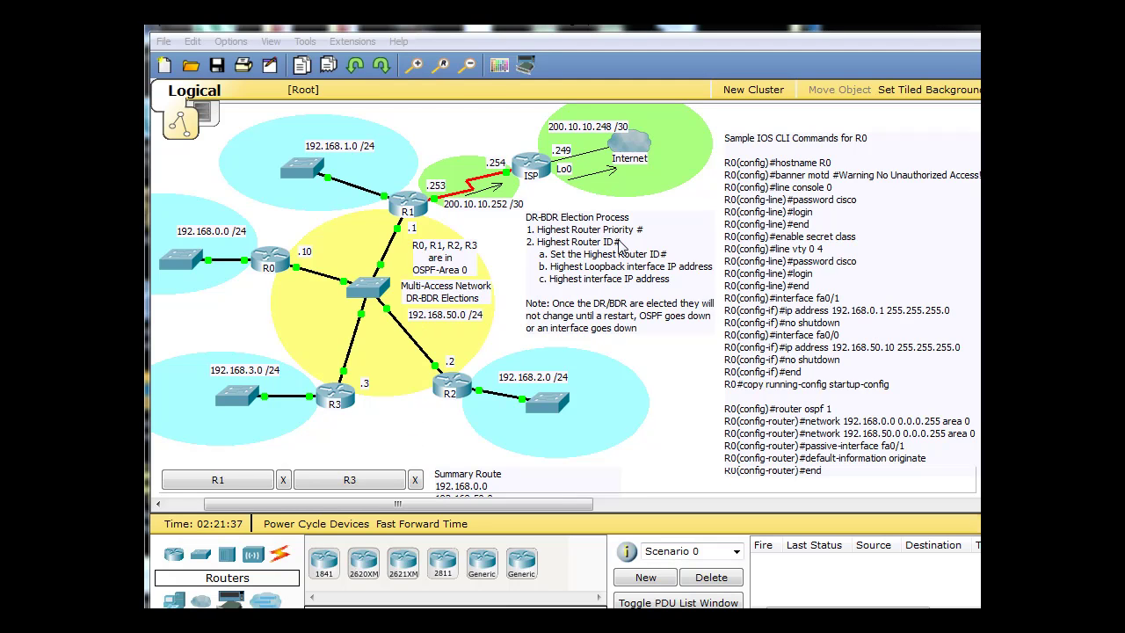
Open R0's CLI console and log in with the console password.
left_click(272, 261)
left_click_drag(469, 76, 588, 64)
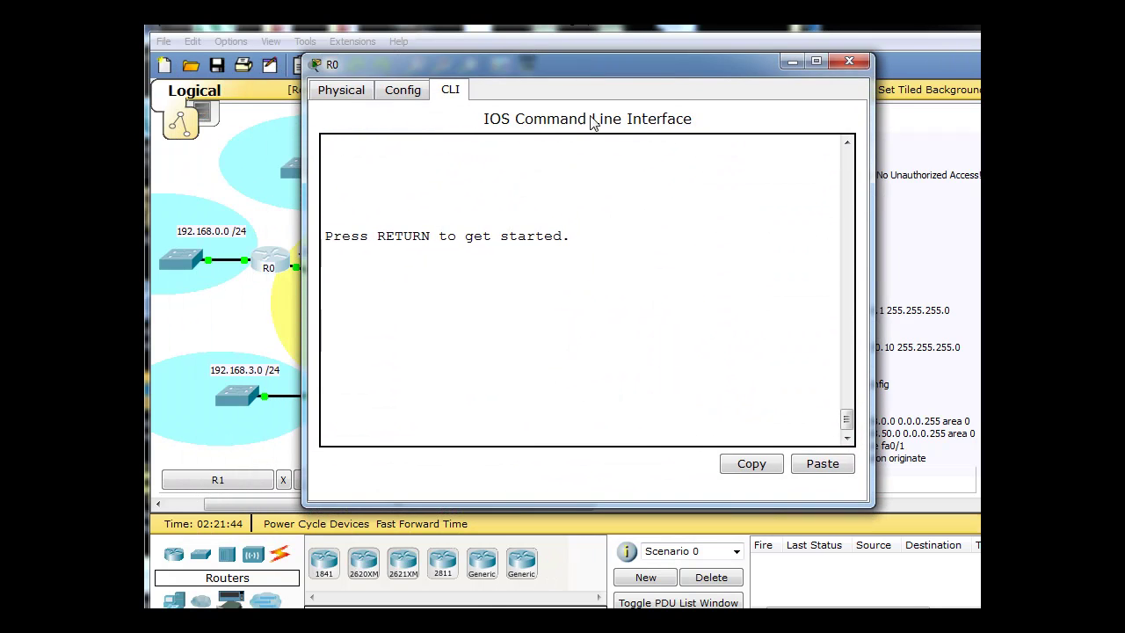
key("Return")
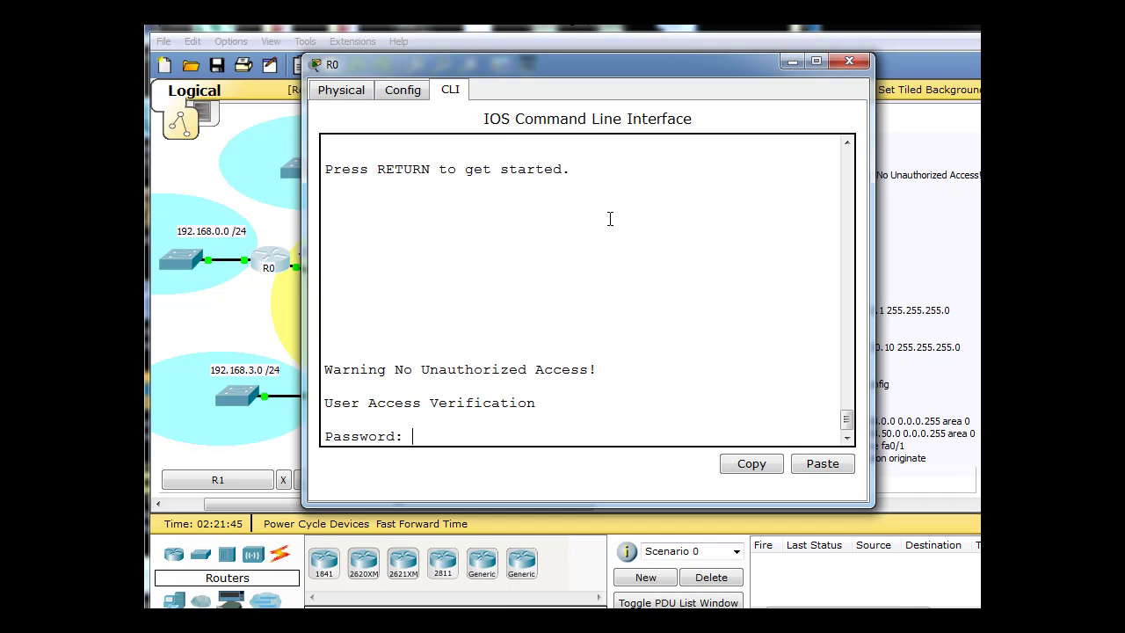
key("Return")
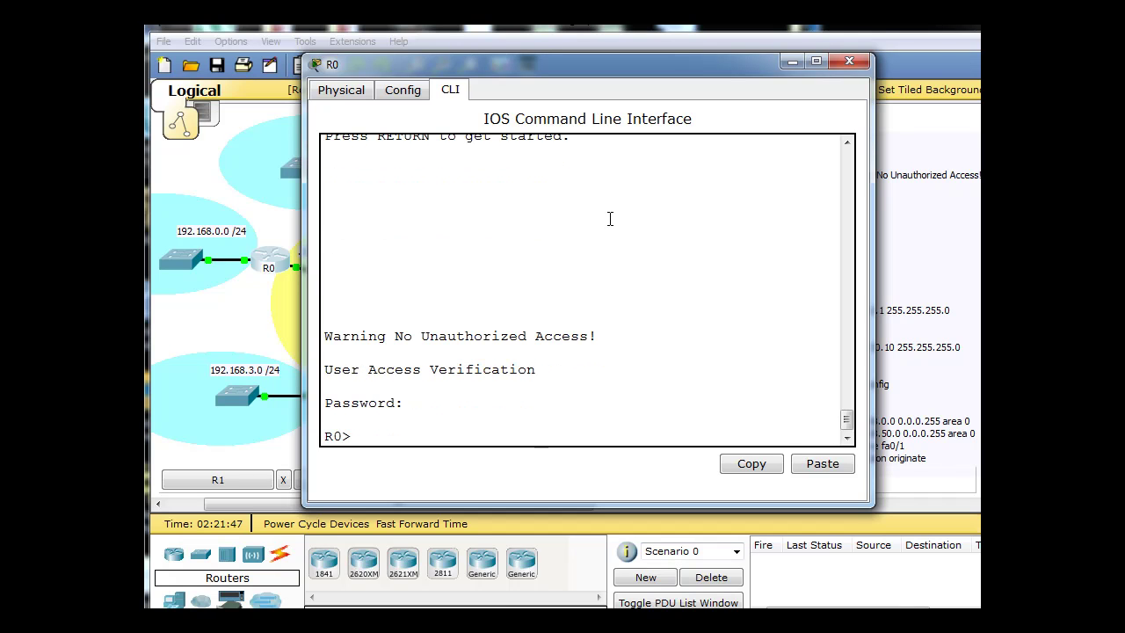
On R0, enter privileged mode, global configuration, then interface fa0/0 configuration.
type("en")
key("Return")
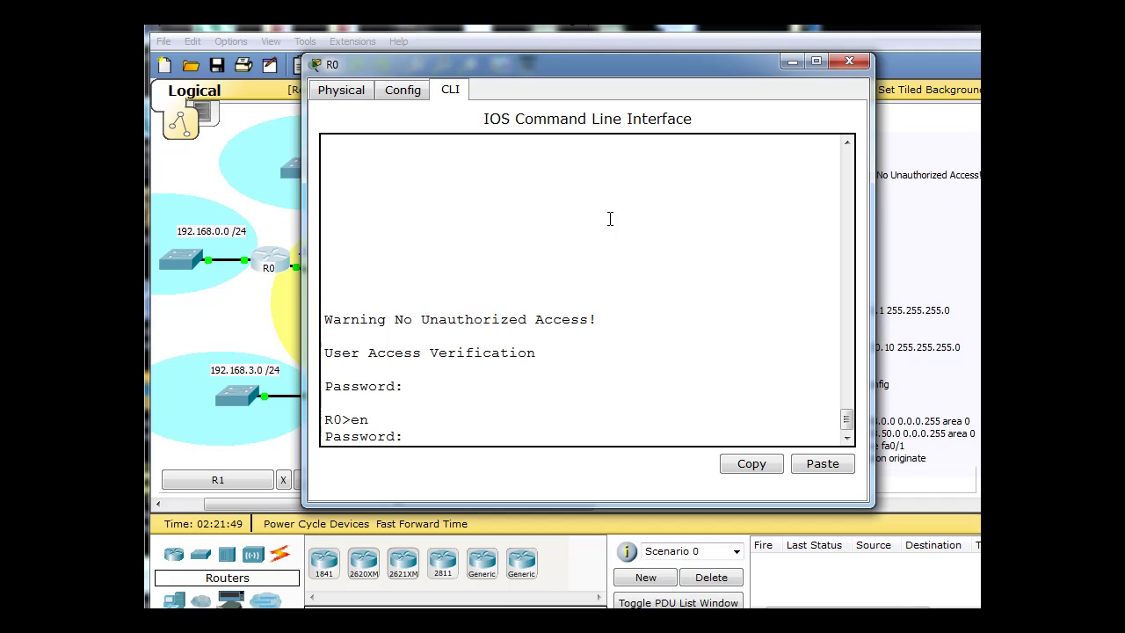
key("Return")
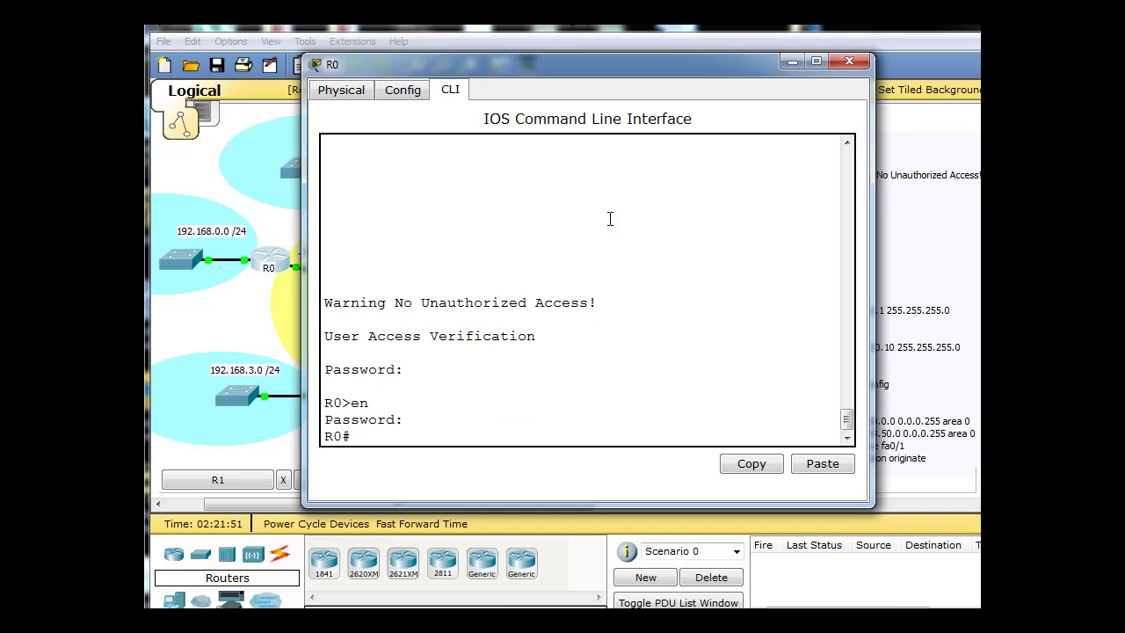
type("conf t")
key("Return")
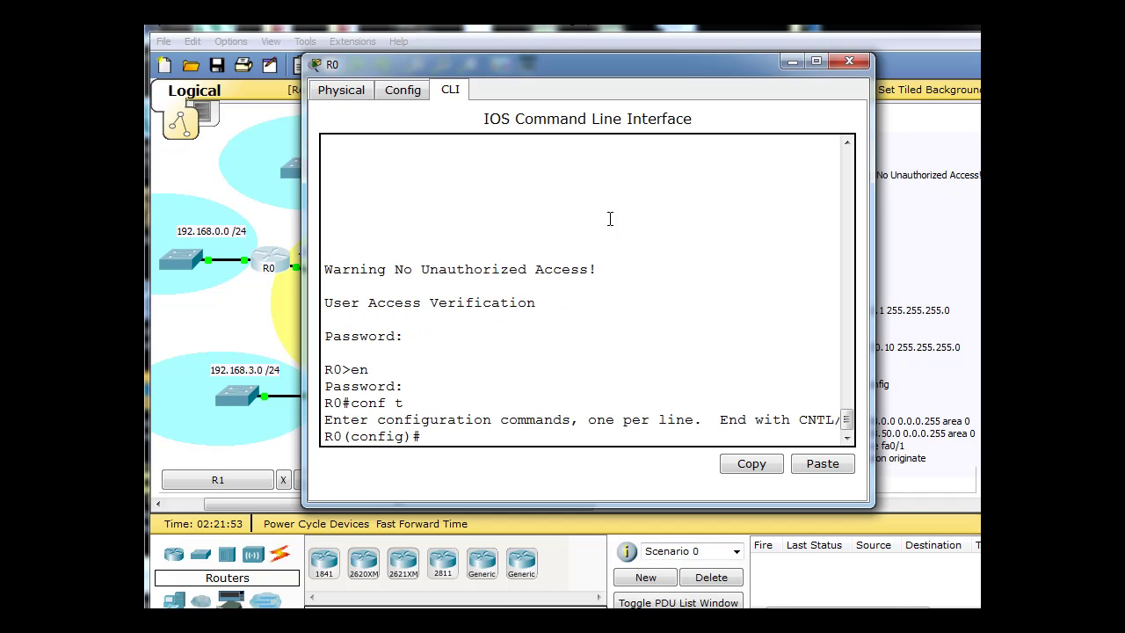
type("int fa0/0")
key("Return")
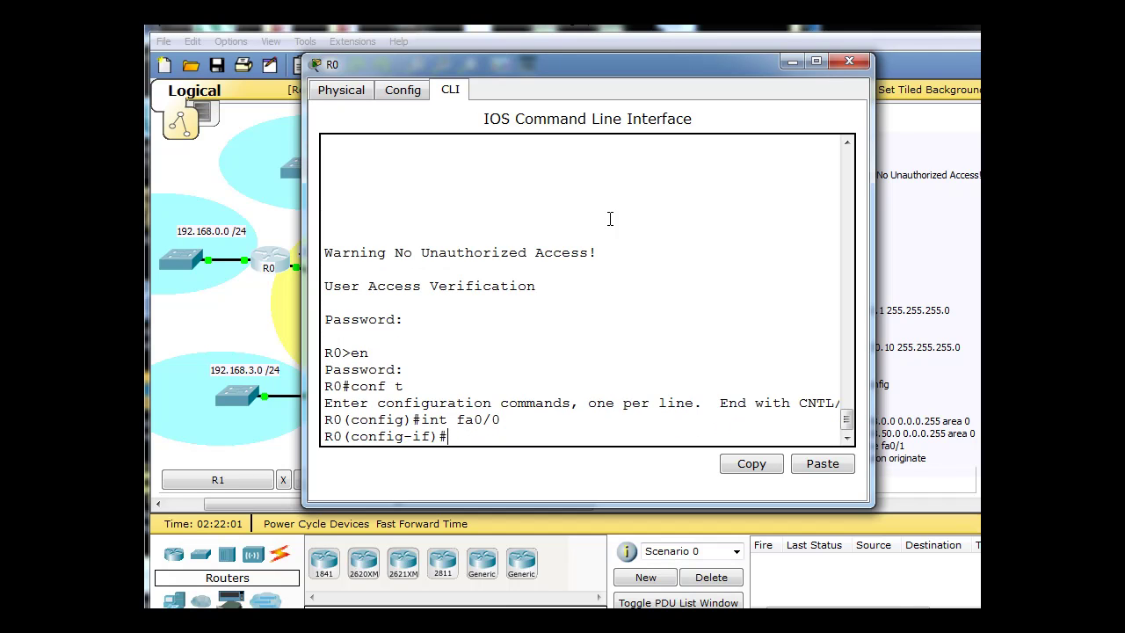
List R0's interface-mode commands with ? and page through the full help.
type("?")
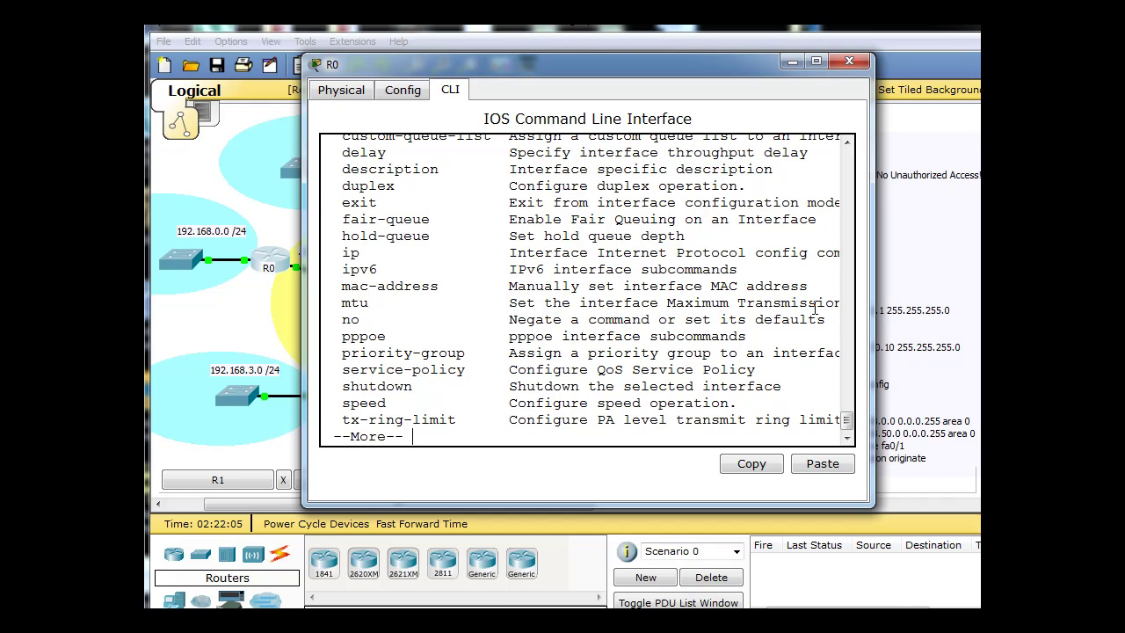
left_click_drag(849, 423, 851, 434)
key("space")
Explore 'ip ospf ?' help and show the 0–255 range with 'ip ospf priority ?'.
type("i")
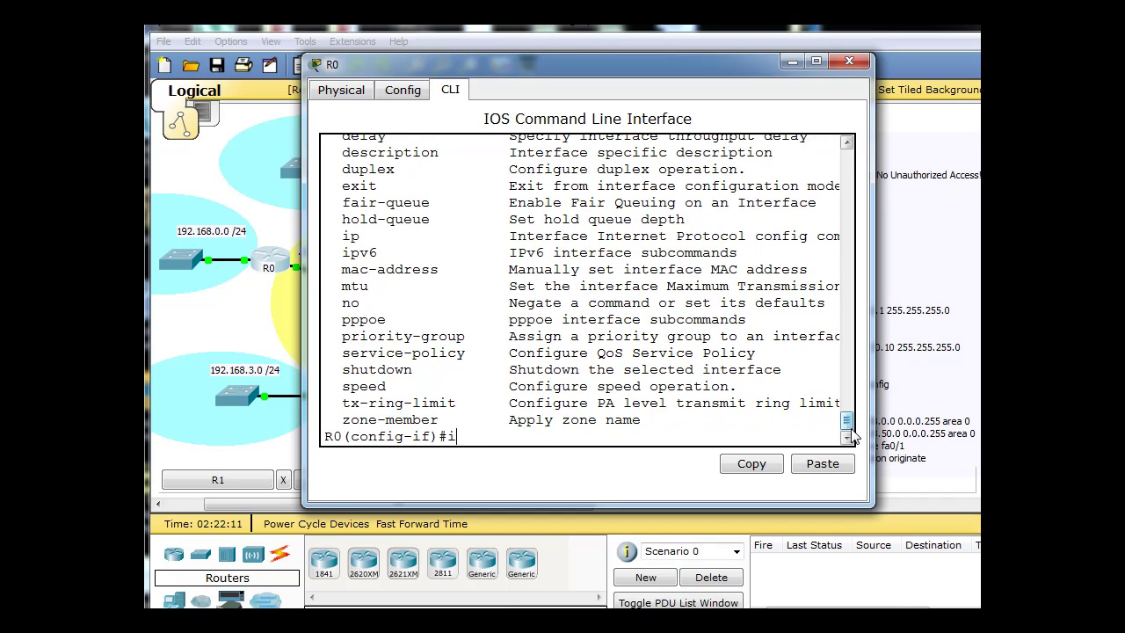
type("p ")
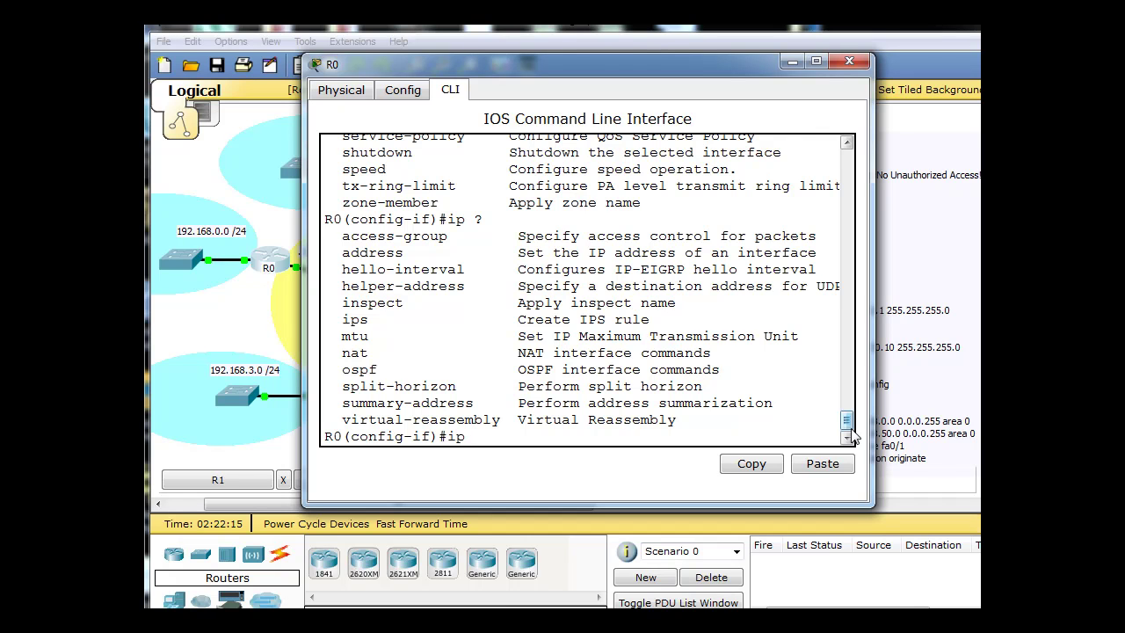
type("?ospf ?")
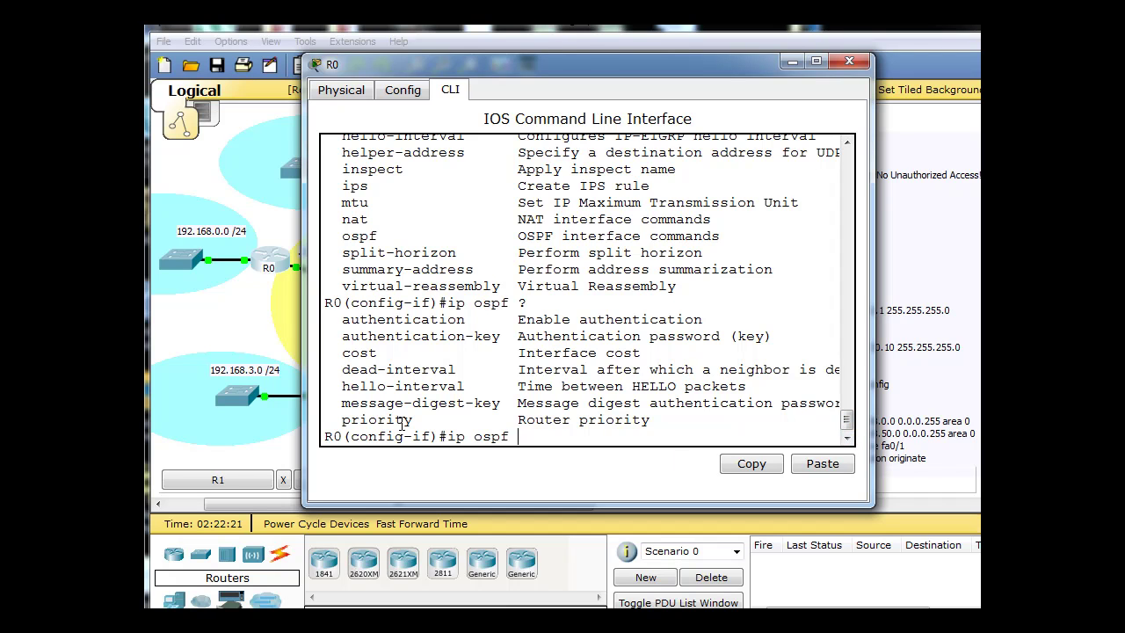
left_click_drag(520, 420, 668, 427)
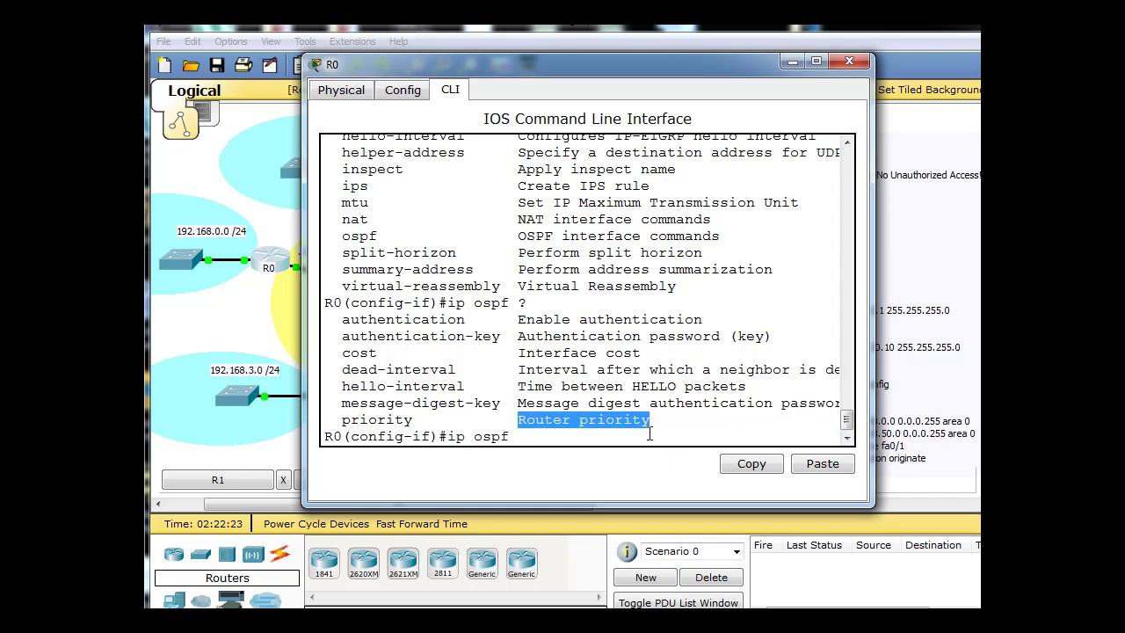
left_click(524, 437)
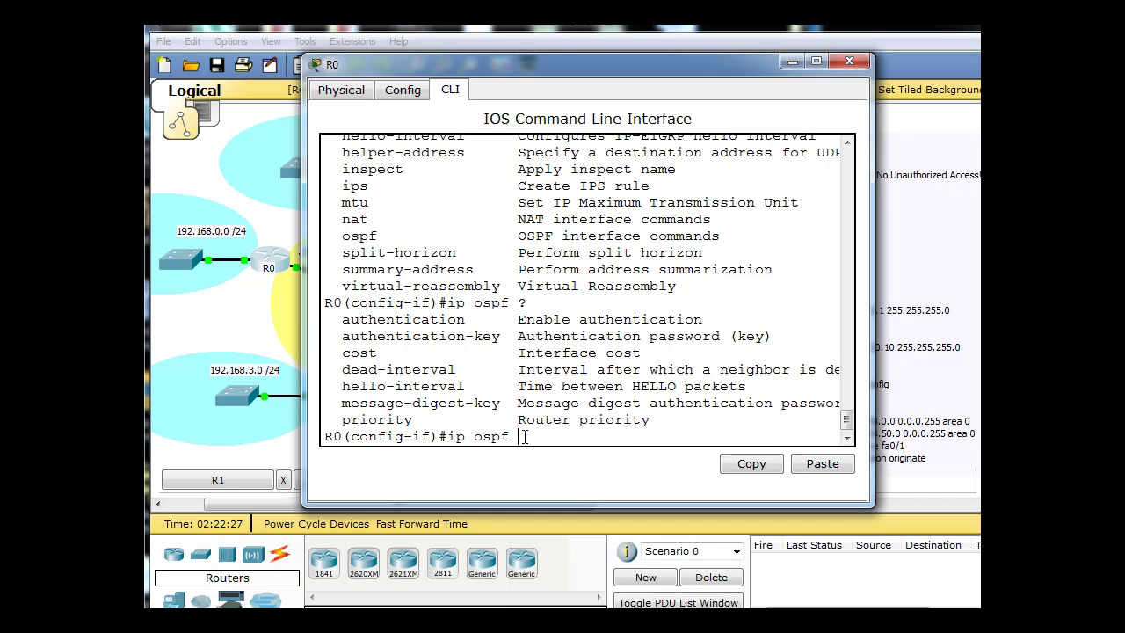
key("BackSpace")
type("priority")
key("End")
type("?")
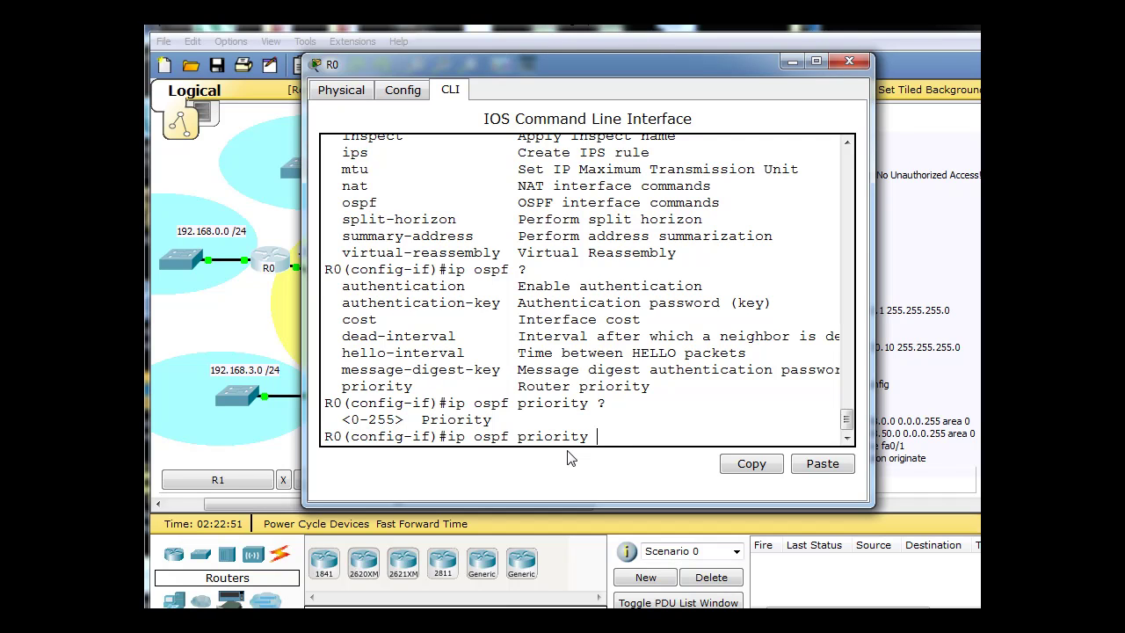
Apply OSPF priority 100 on R0's fa0/0 and save it with copy run start.
type("100")
key("Return")
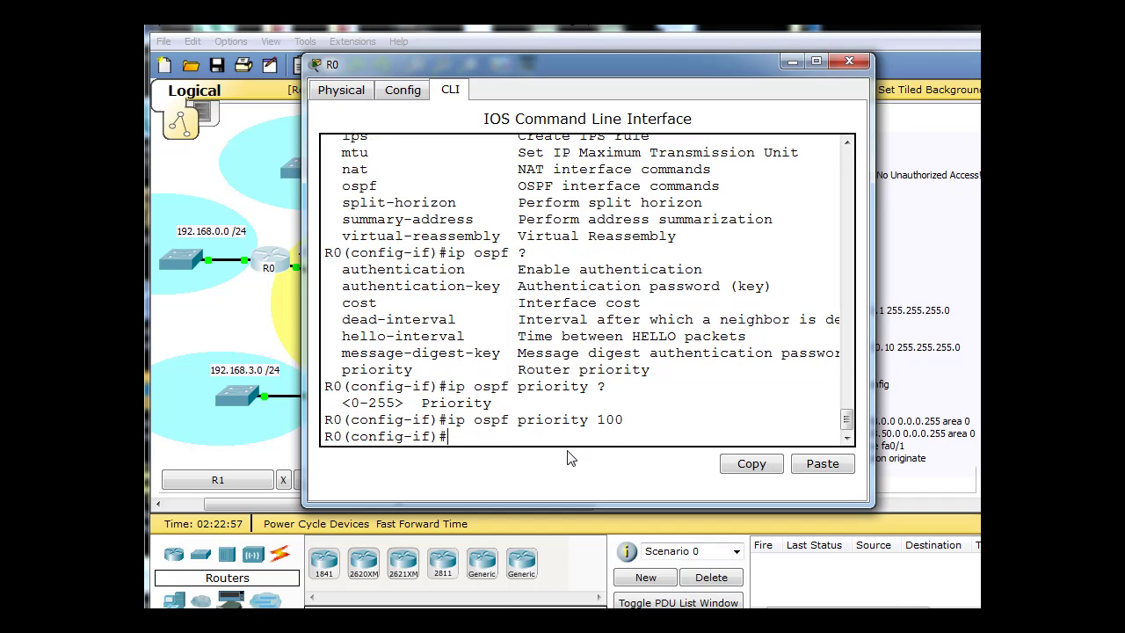
key("ctrl+z")
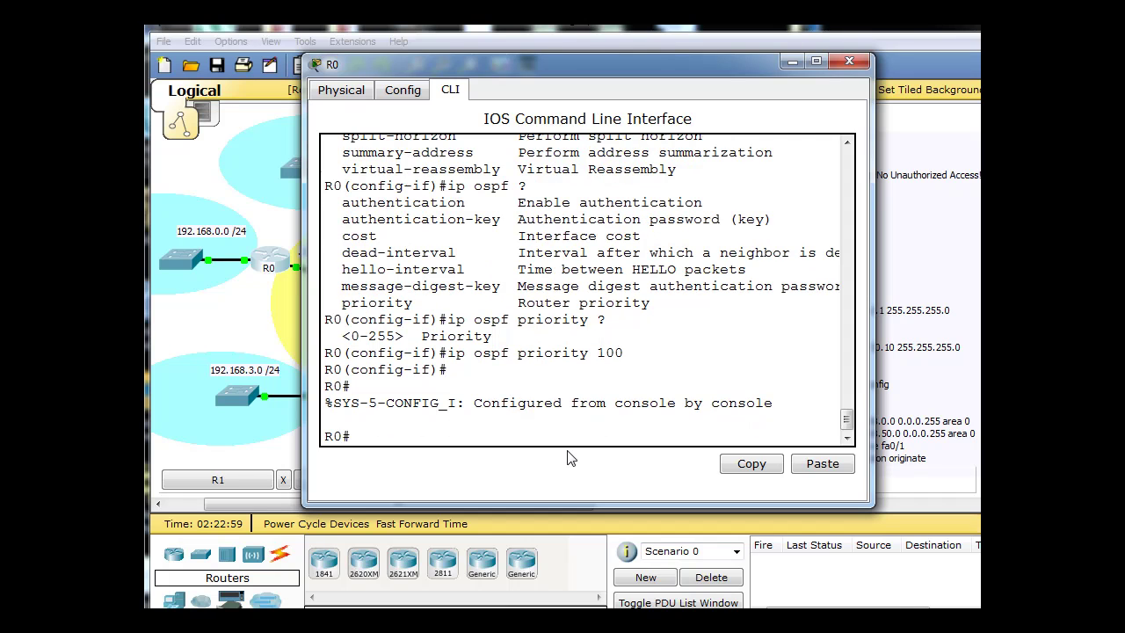
type("copy run start")
key("Return")
key("Return")
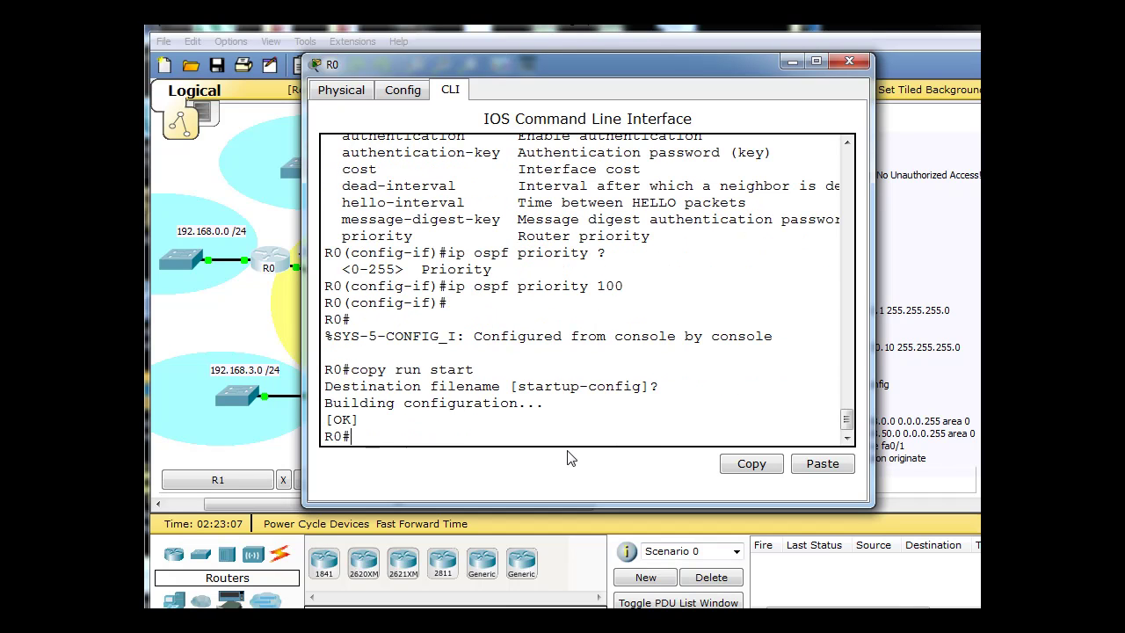
In R3's console, enter fa0/0 configuration and set ip ospf priority 50.
left_click(791, 59)
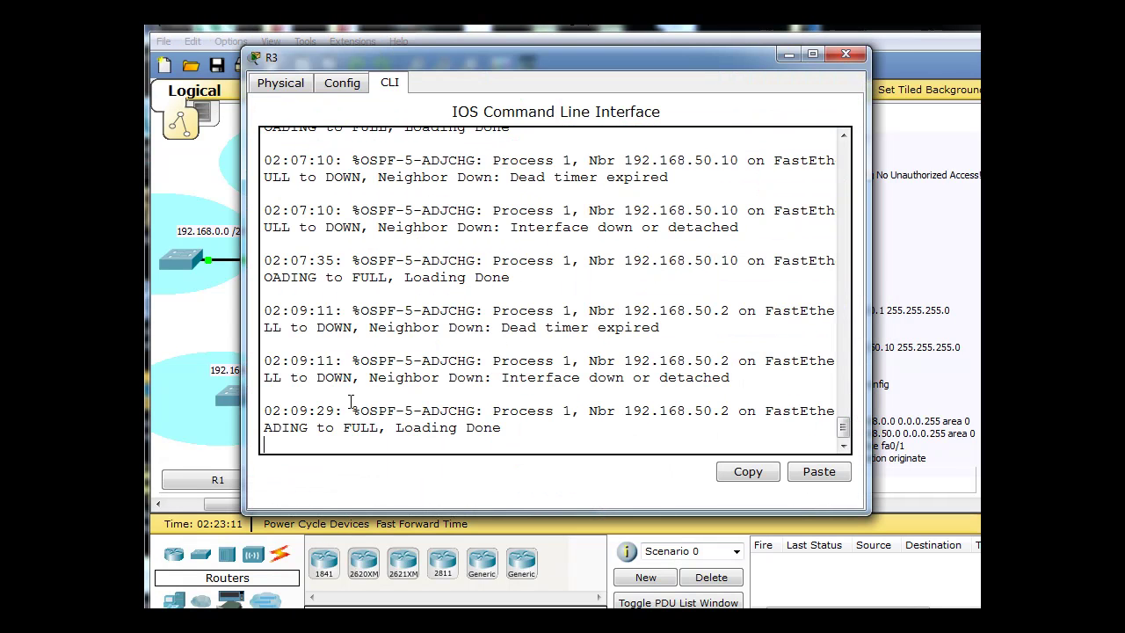
left_click(350, 402)
key("Return")
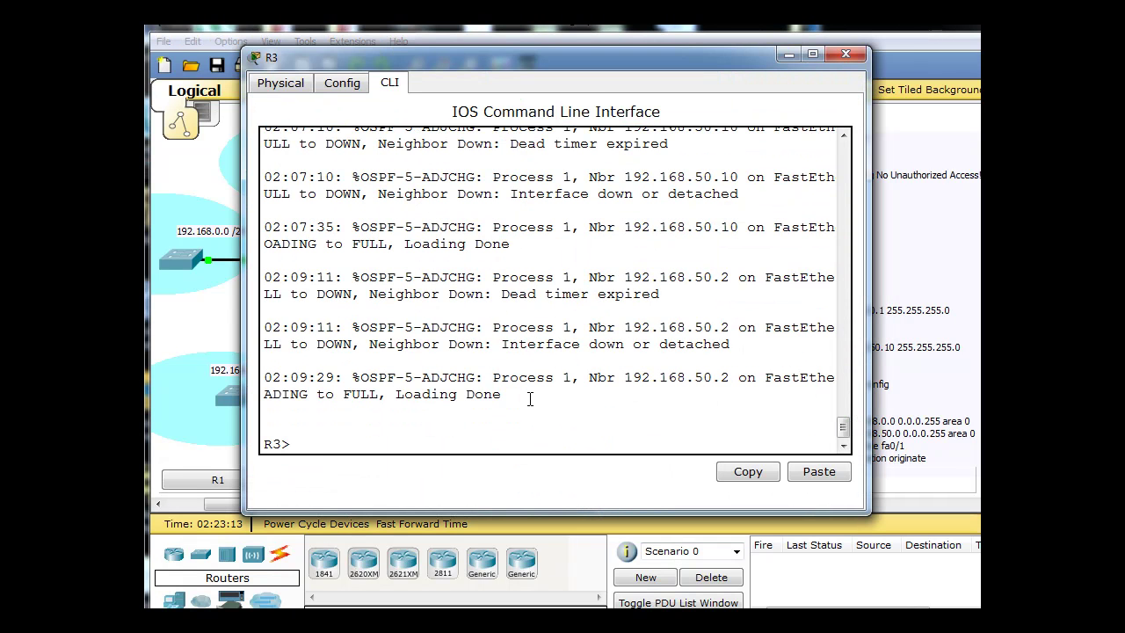
type("en")
key("Return")
type("conf ")
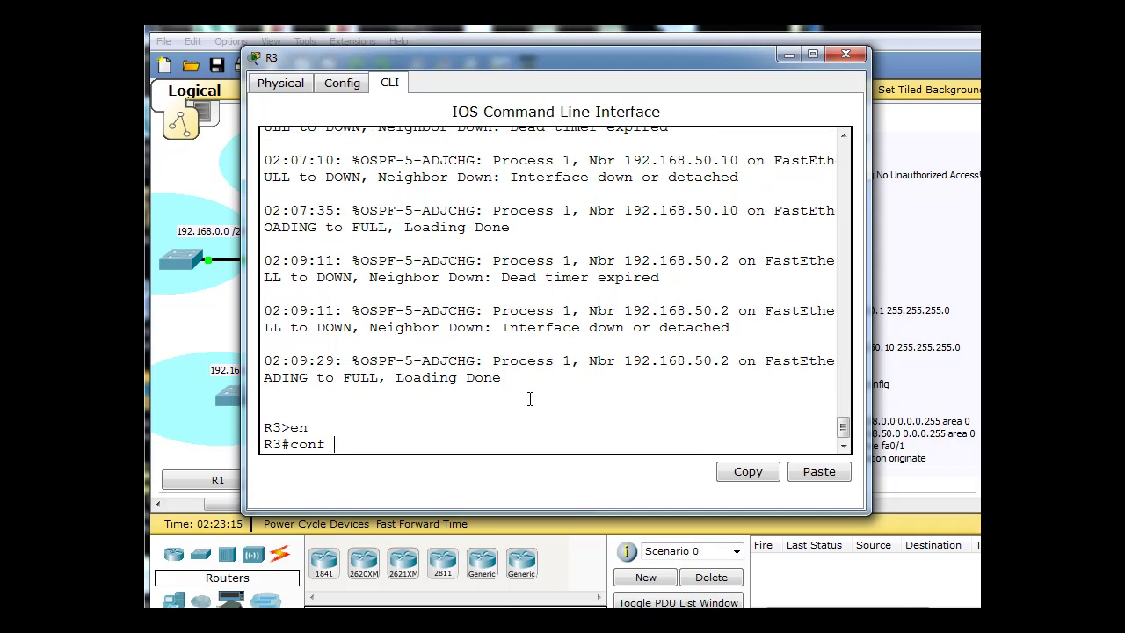
type("t")
key("Return")
type("int ")
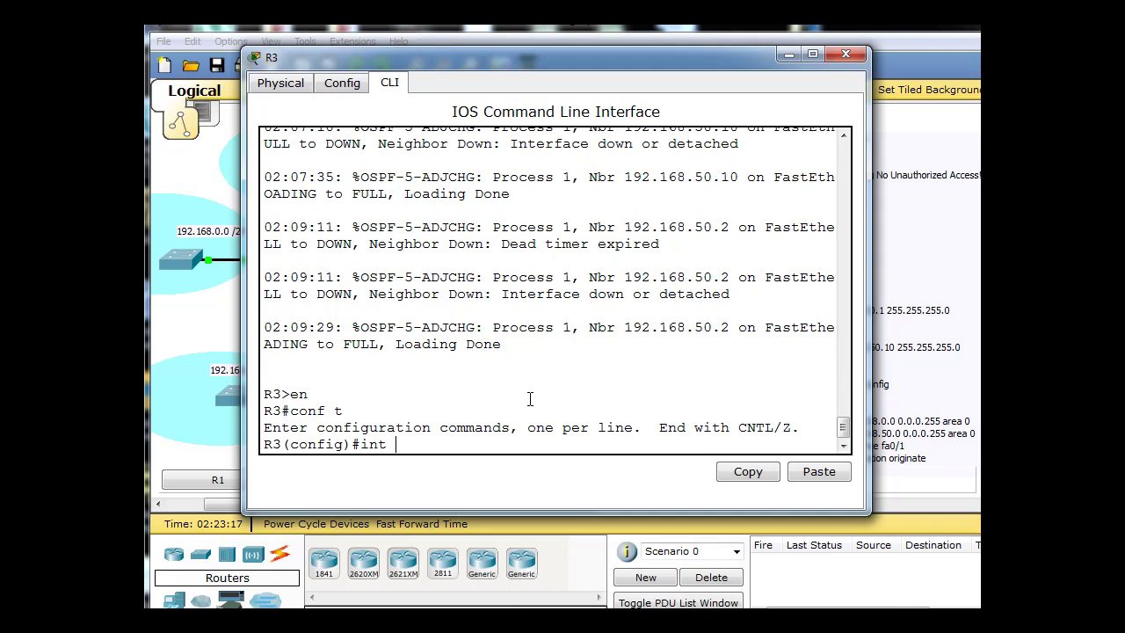
type("fa0/0")
key("Return")
type("ip ")
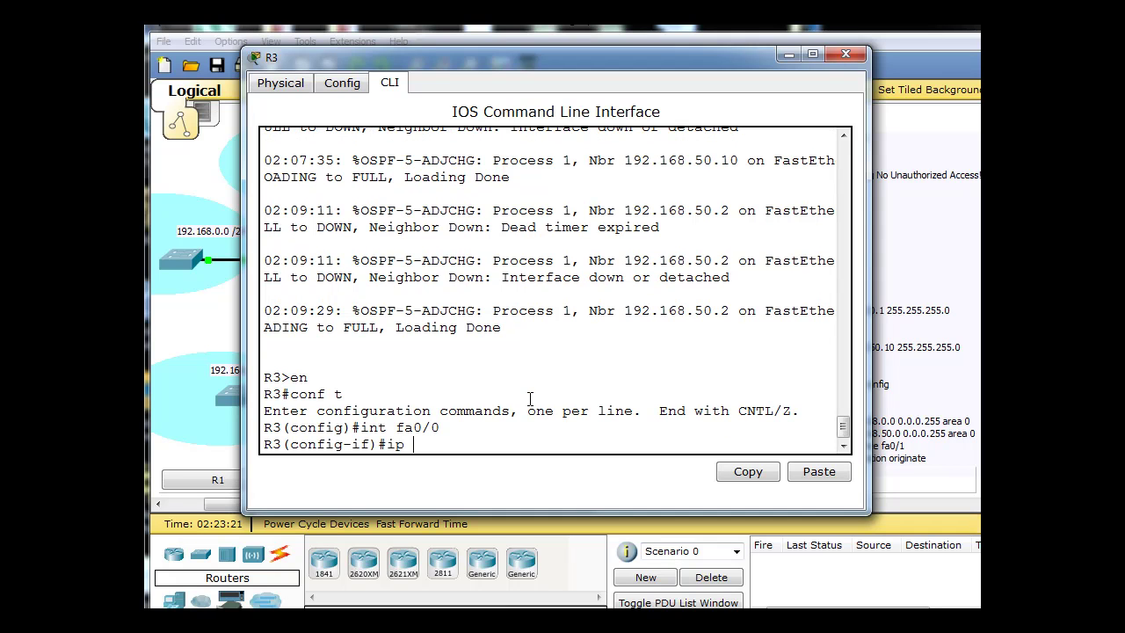
type("ospf priority 50")
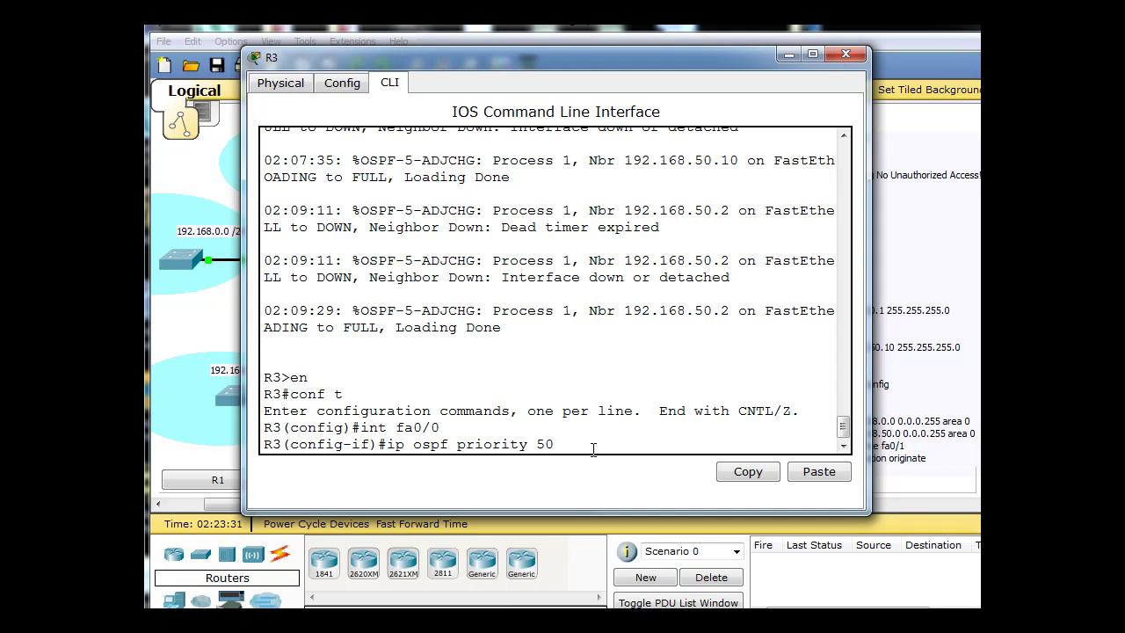
key("Return")
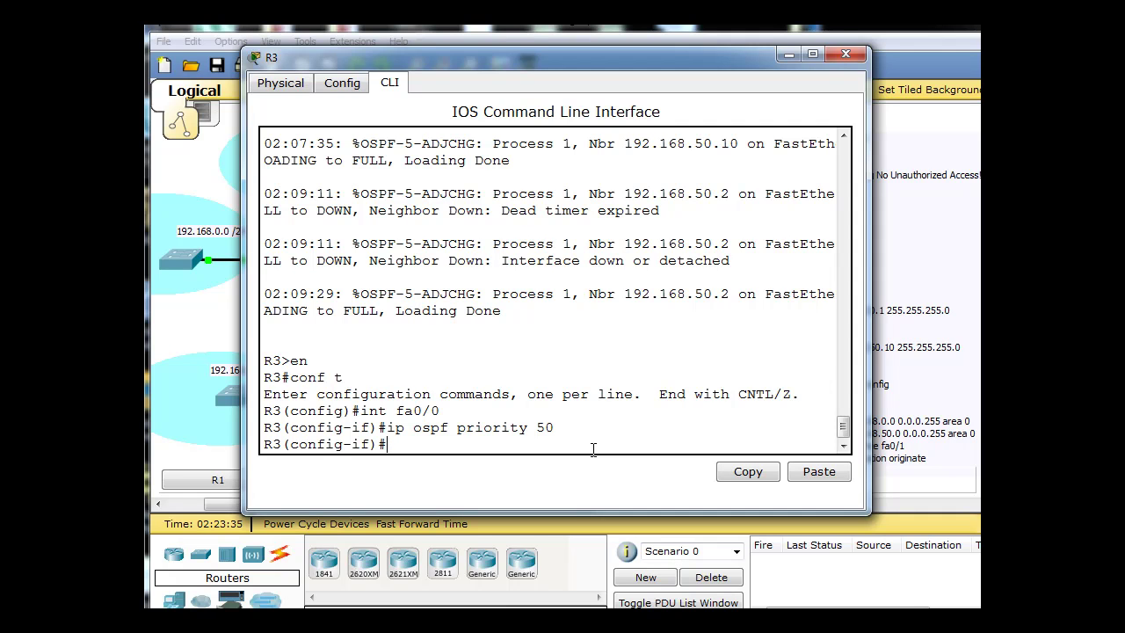
Shut down R3's fa0/0 and try copy run start from interface mode.
type("shut")
key("Return")
key("Return")
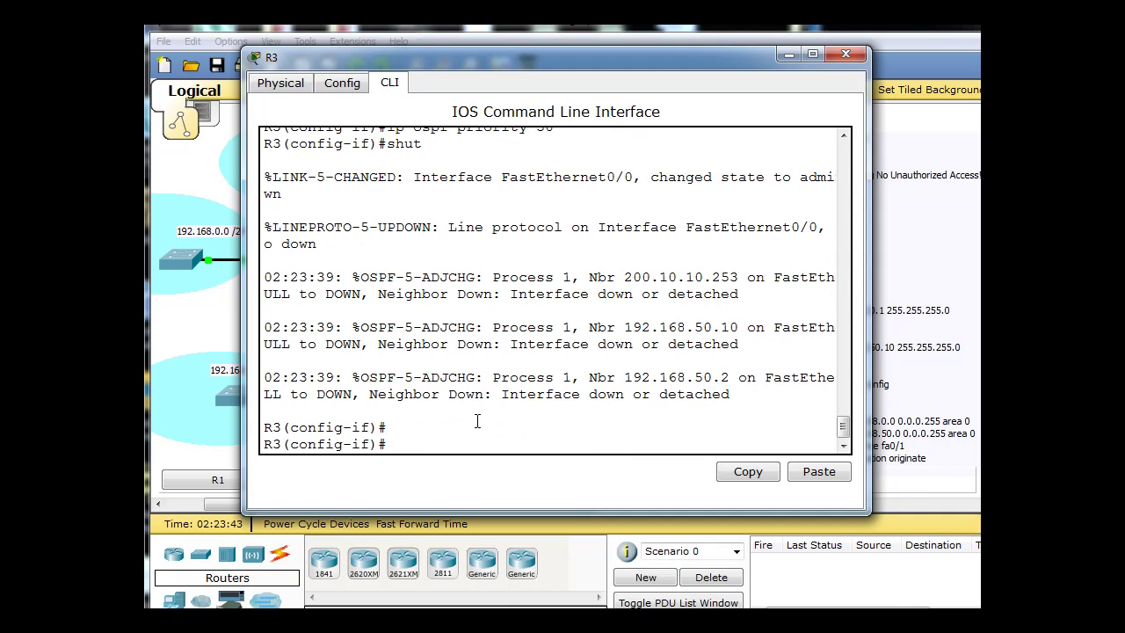
type("copy run start")
key("Return")
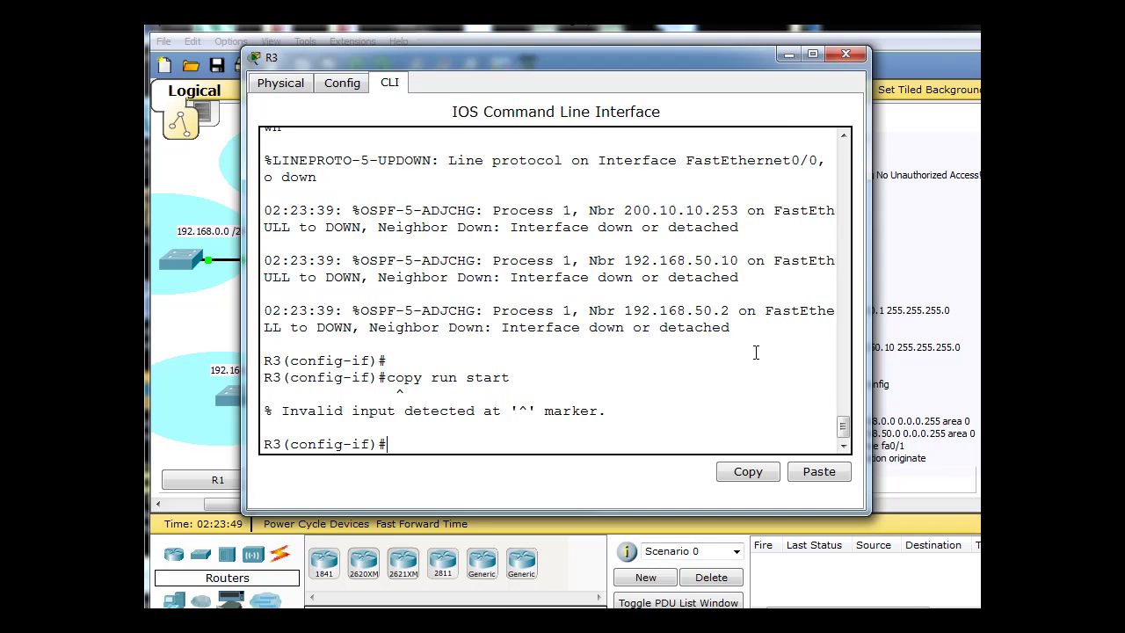
key("Return")
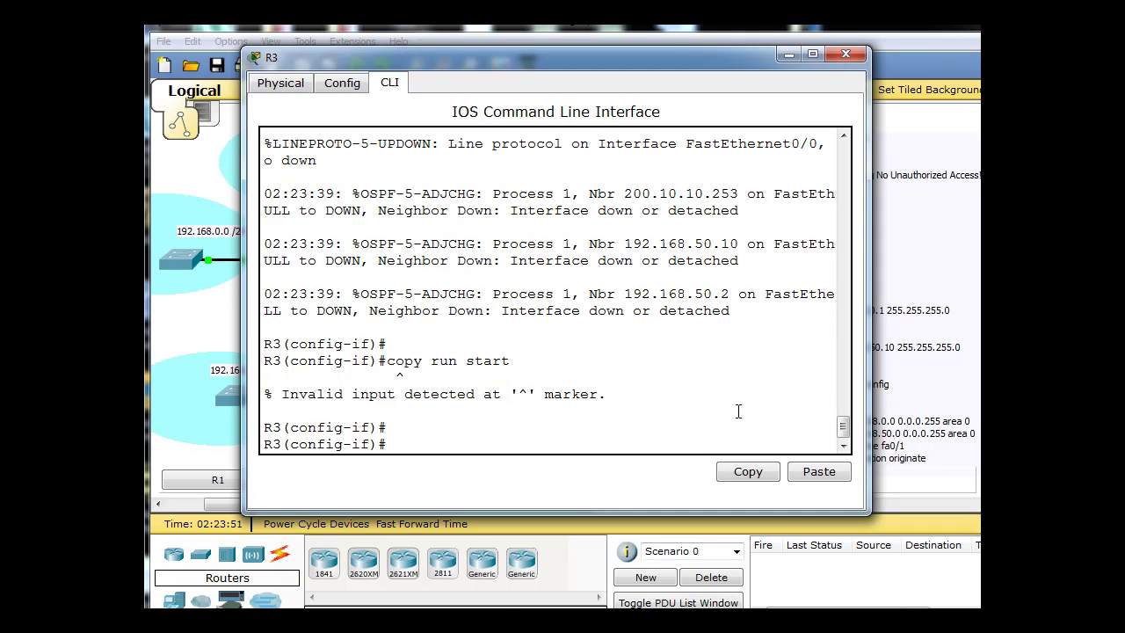
Exit to privileged mode, save to startup-config, and re-enter fa0/0 configuration.
key("ctrl+z")
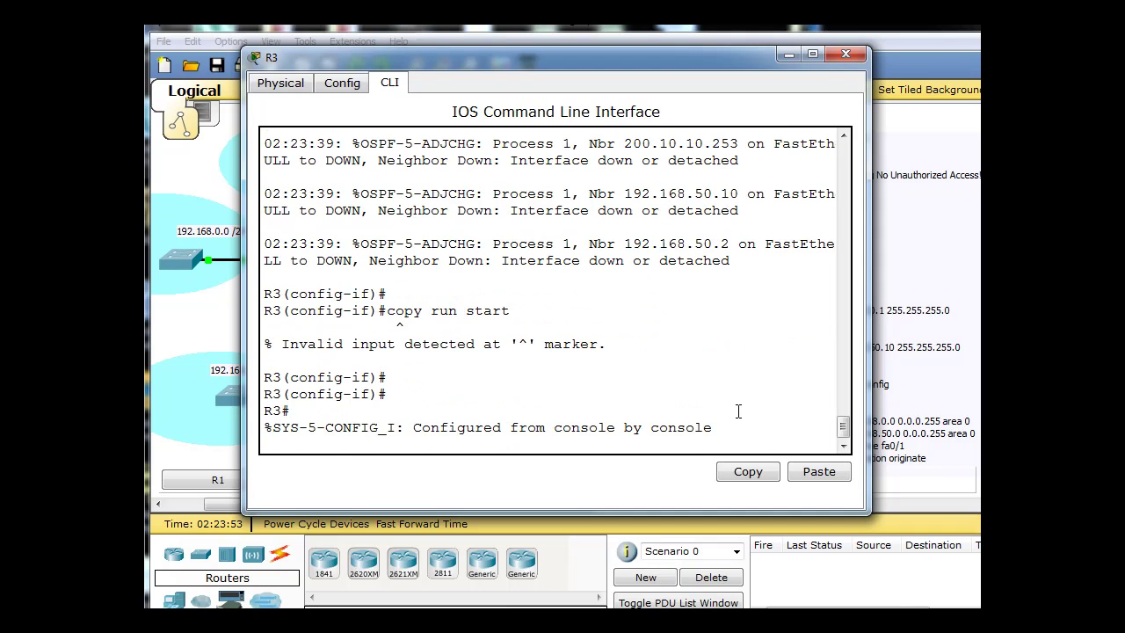
key("Return")
type("cop")
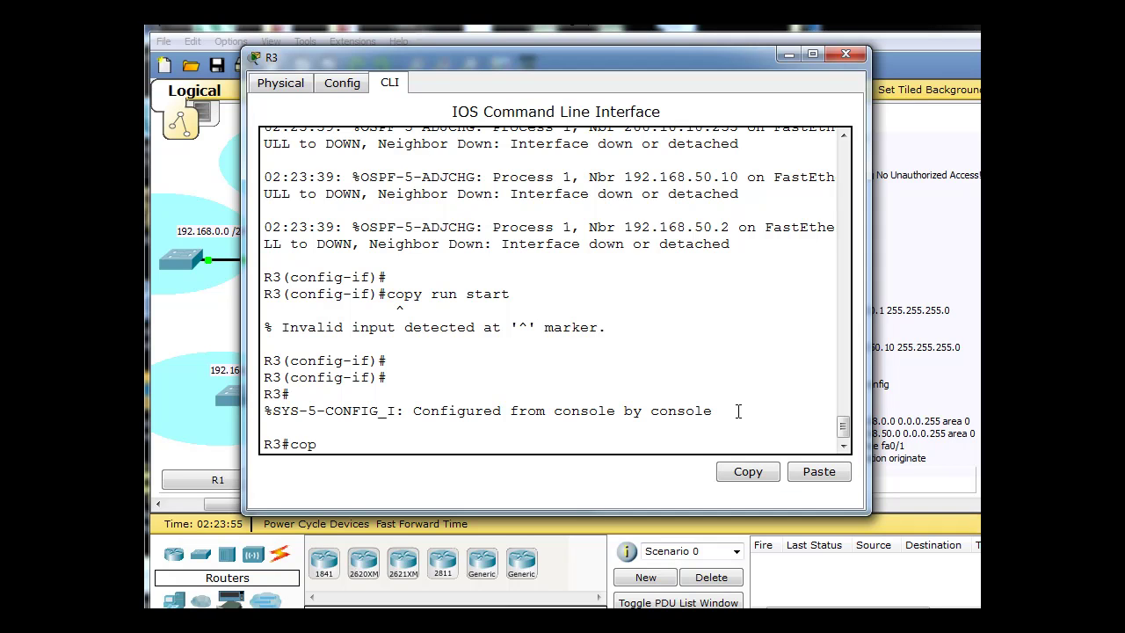
type("y run start")
key("Return")
key("Return")
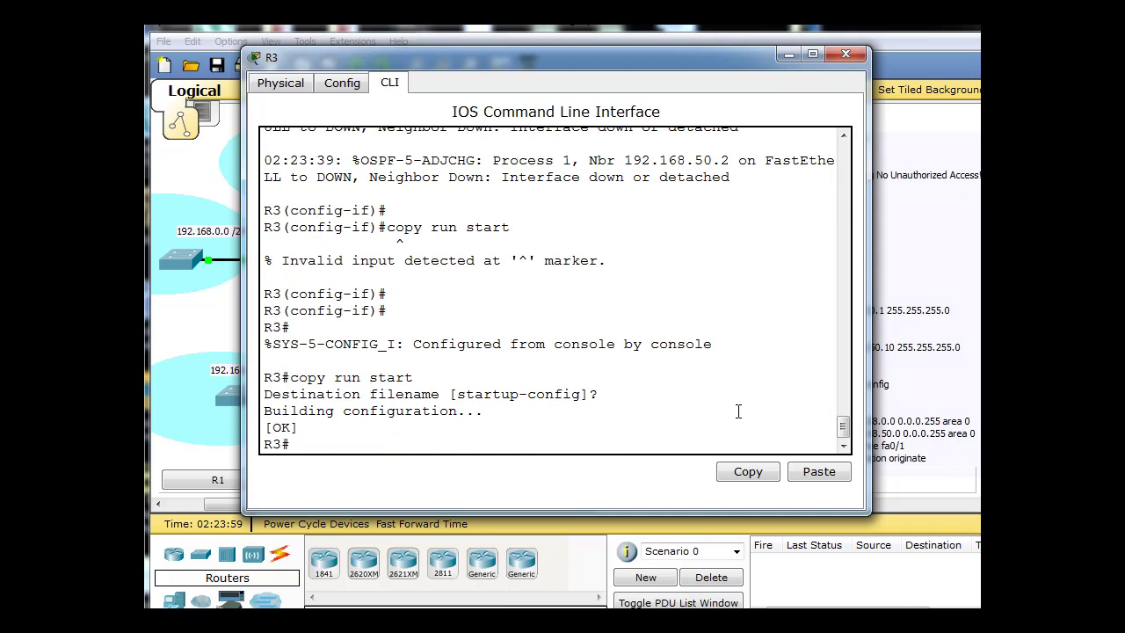
type("conf t")
key("Return")
type("int ")
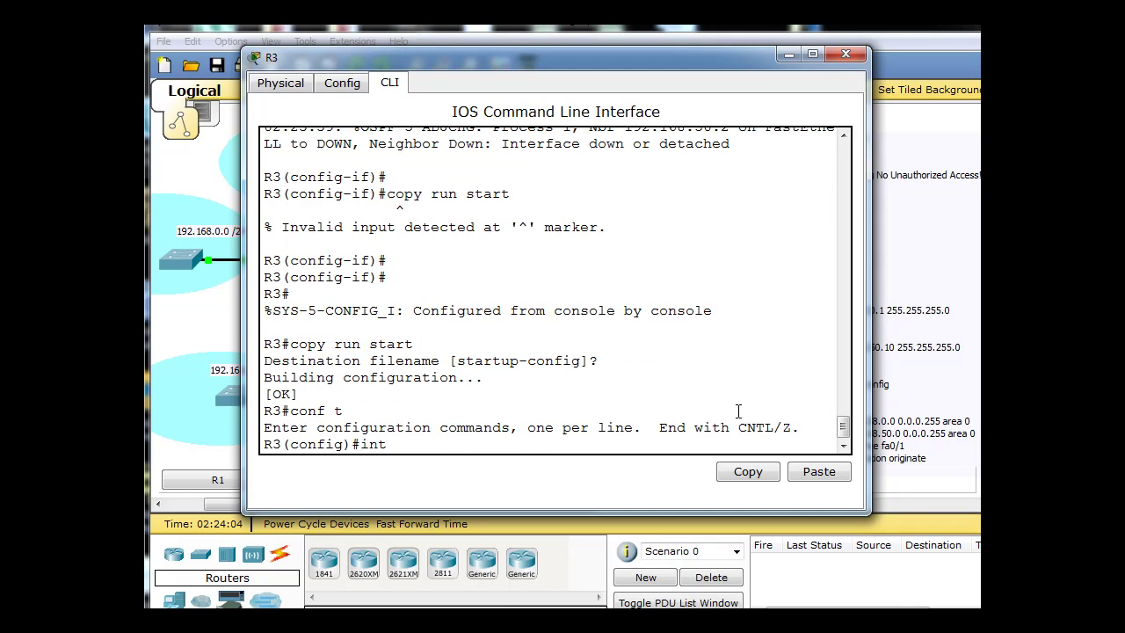
type("fa0/0")
key("Return")
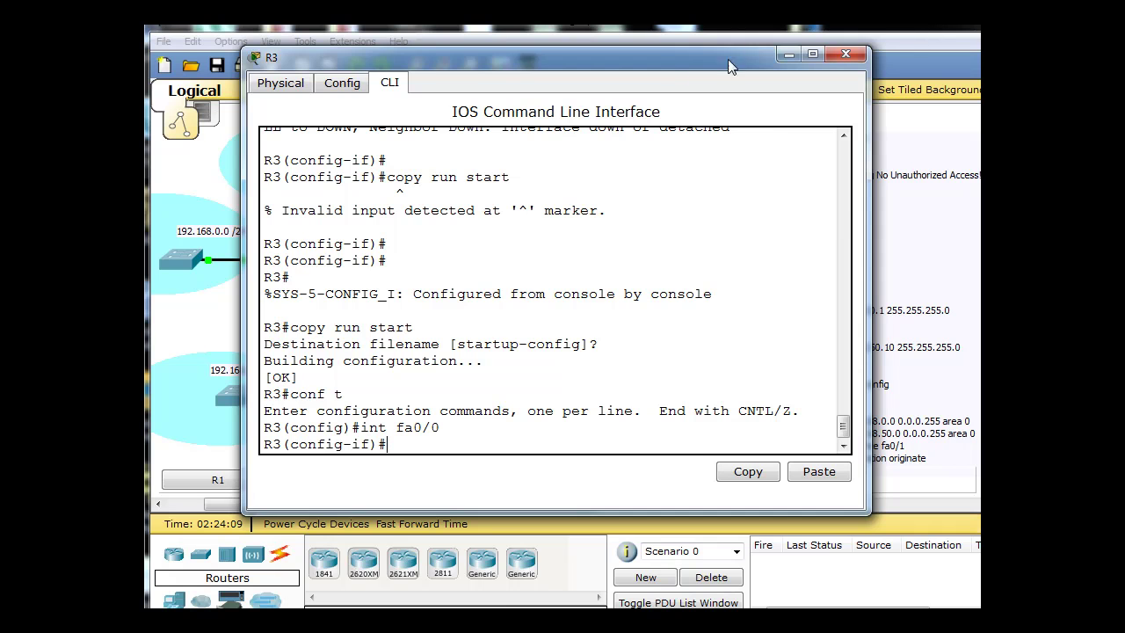
Bring the topology forward and show R2's FastEthernet0/0 settings on the Config tab.
left_click(692, 40)
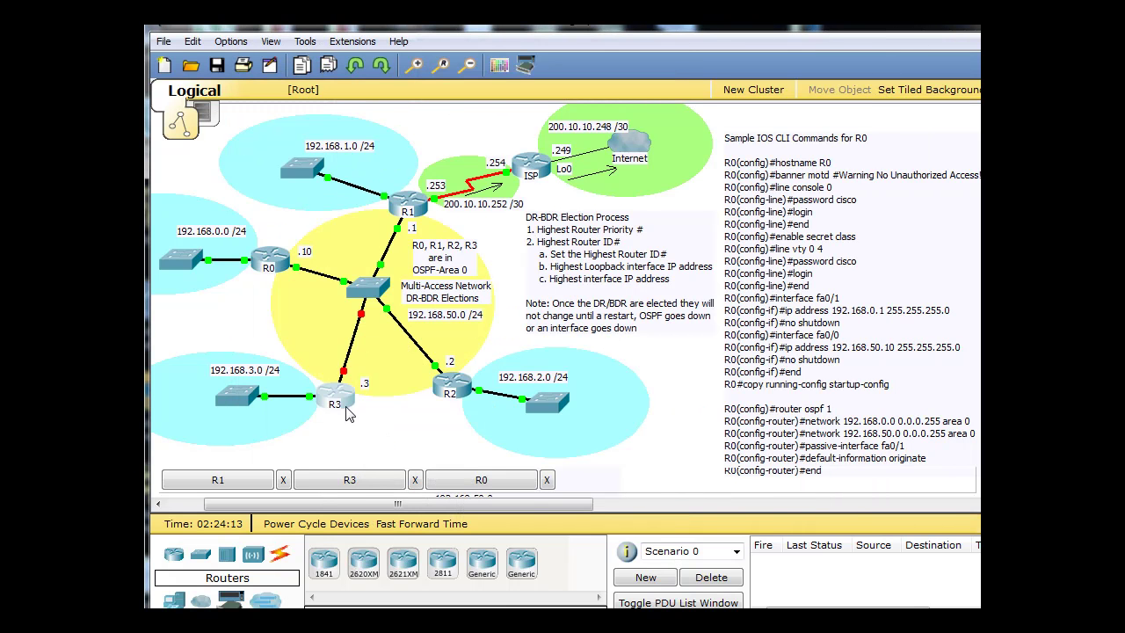
left_click(452, 386)
left_click_drag(454, 145, 536, 110)
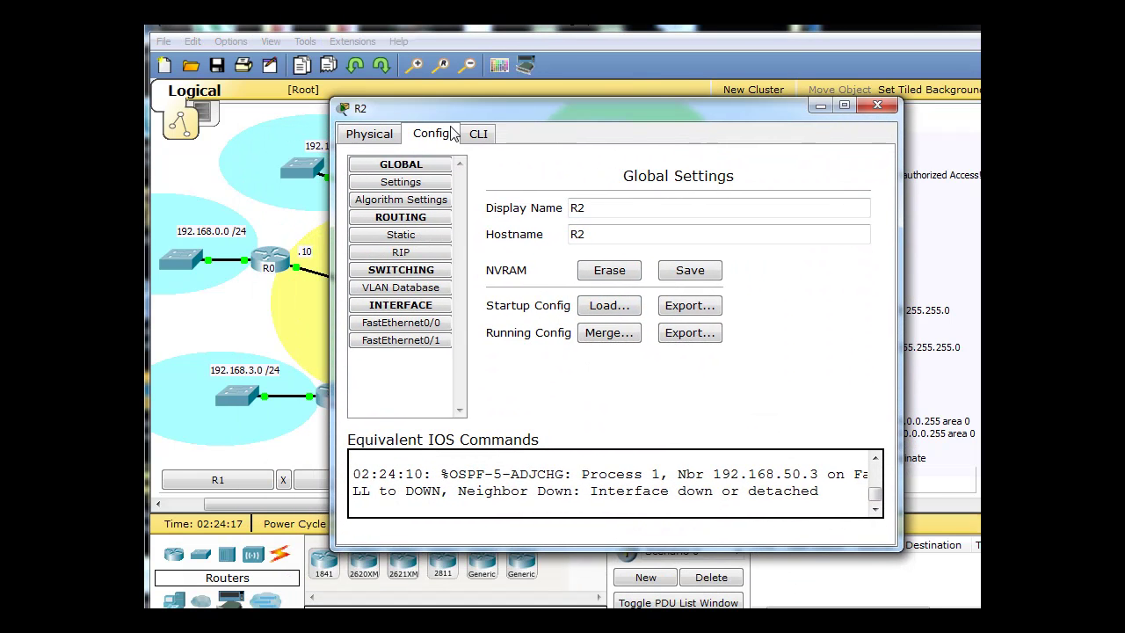
left_click(401, 322)
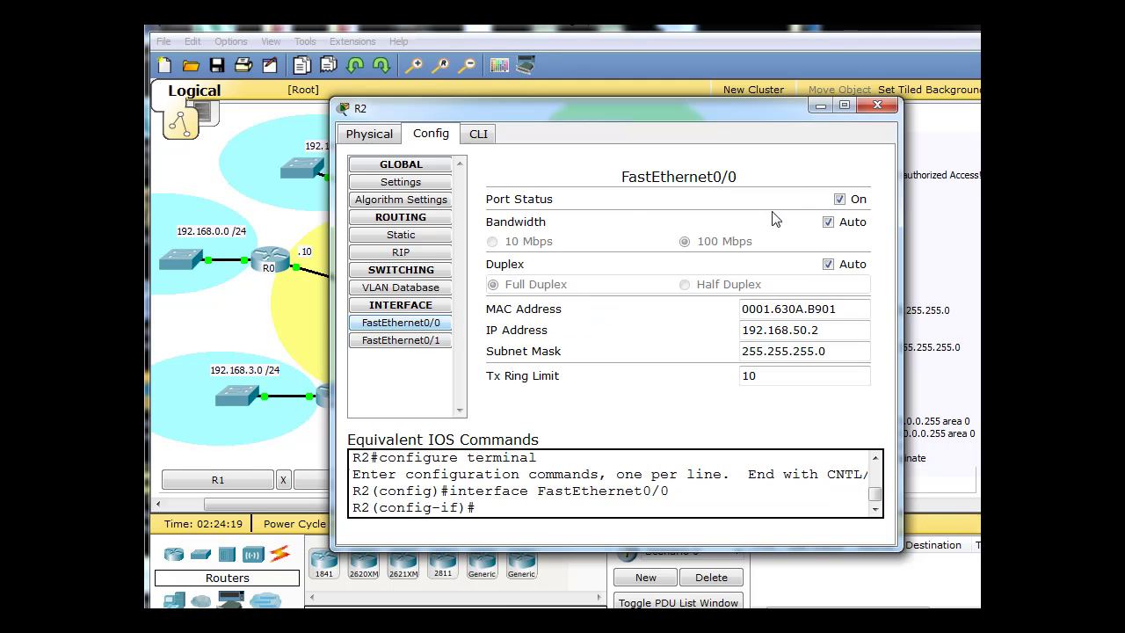
Turn off FastEthernet0/0 port status on R2 and then on R1.
left_click(841, 198)
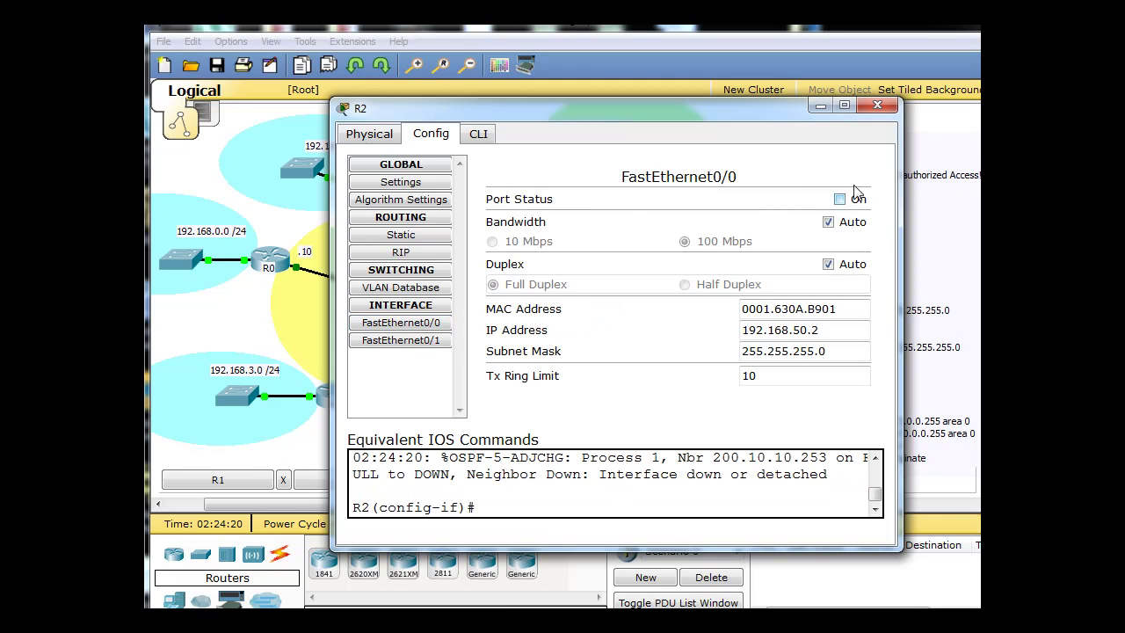
left_click(877, 106)
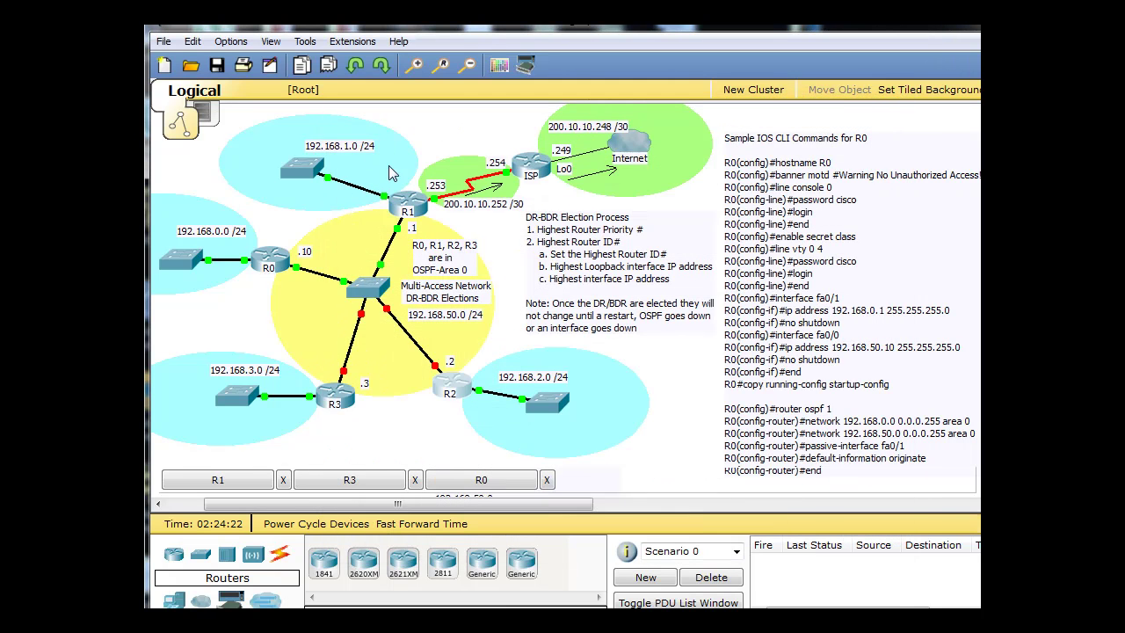
left_click(420, 210)
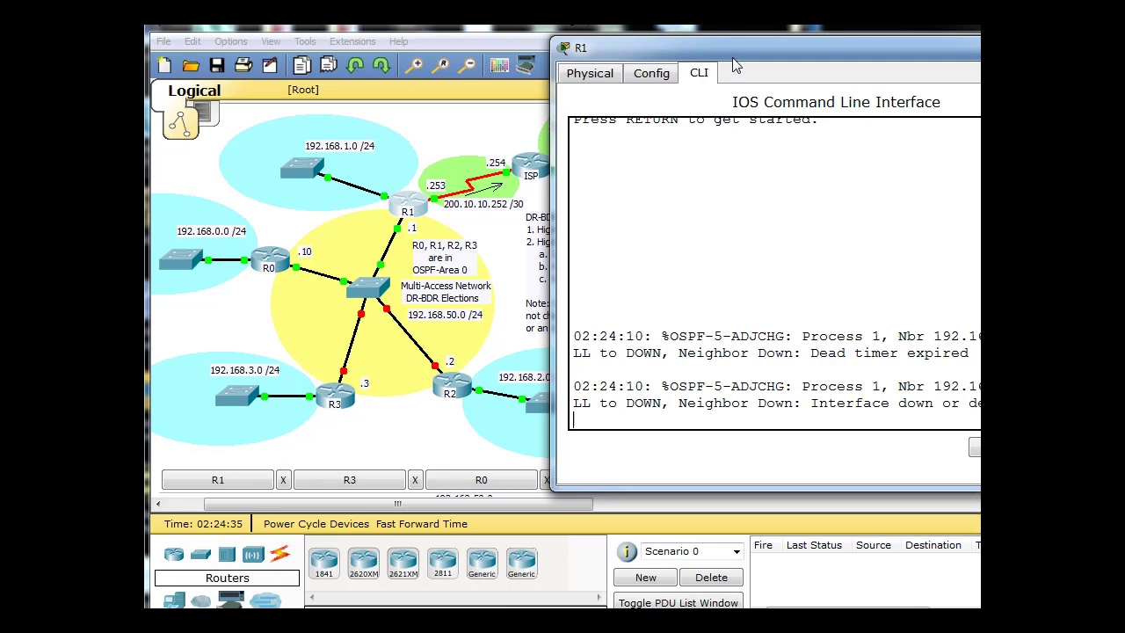
left_click(654, 77)
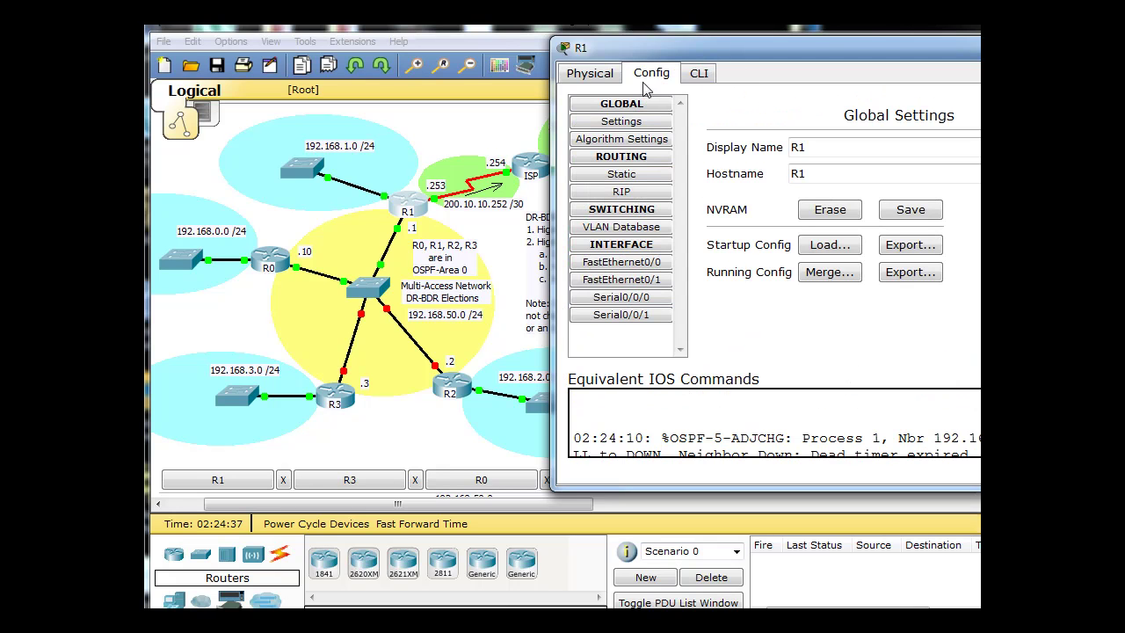
left_click(648, 263)
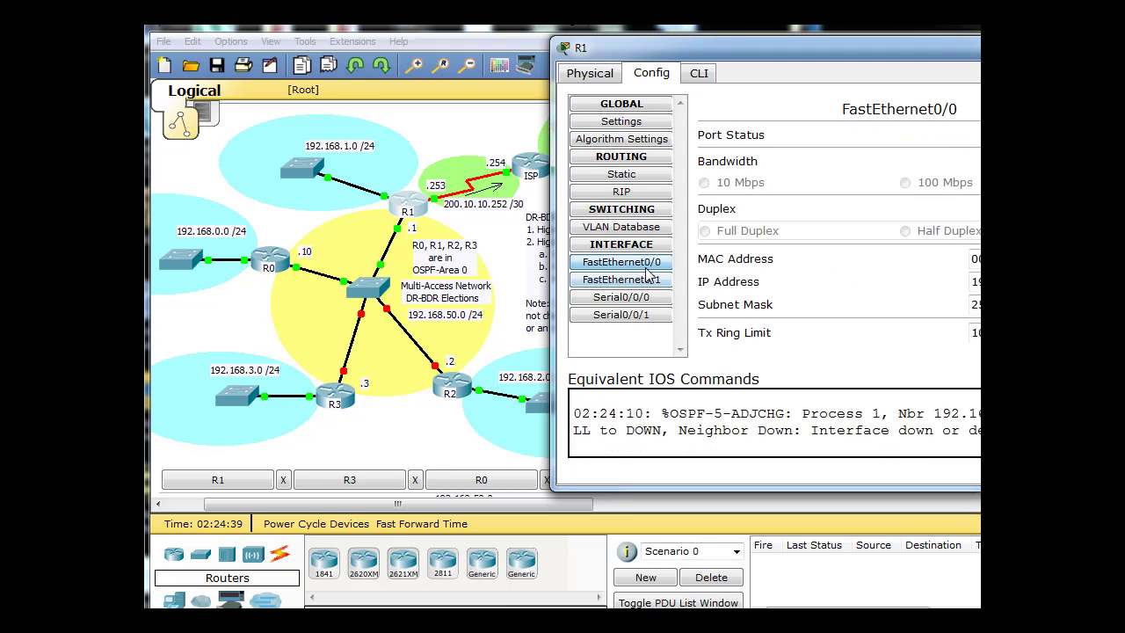
left_click(988, 138)
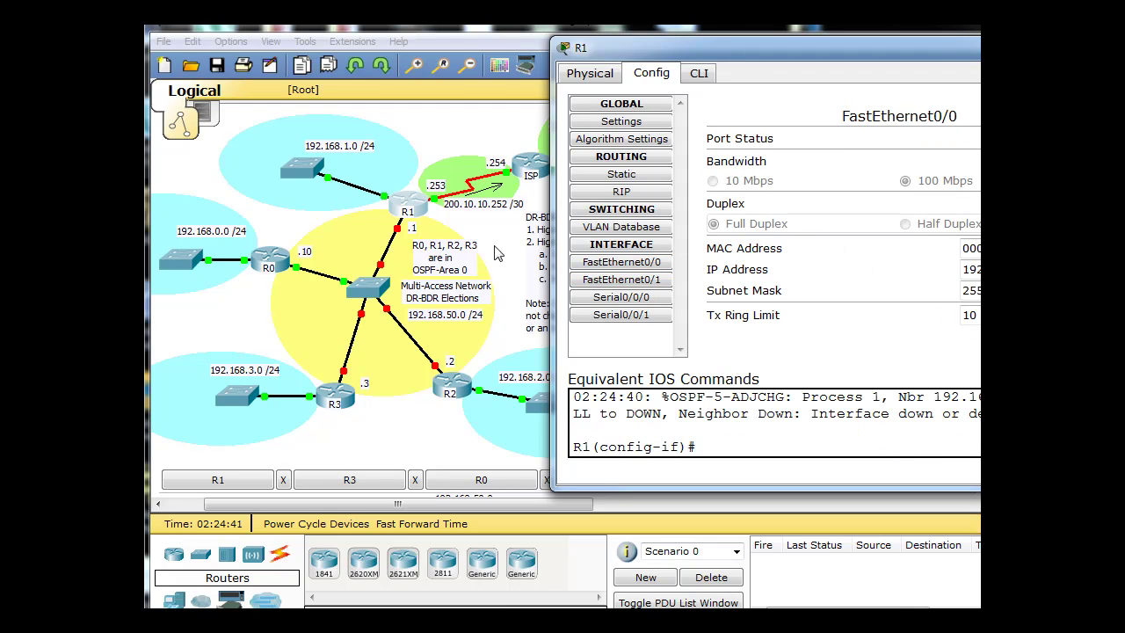
Turn off R0's FastEthernet0/0 port and close its window.
left_click(274, 262)
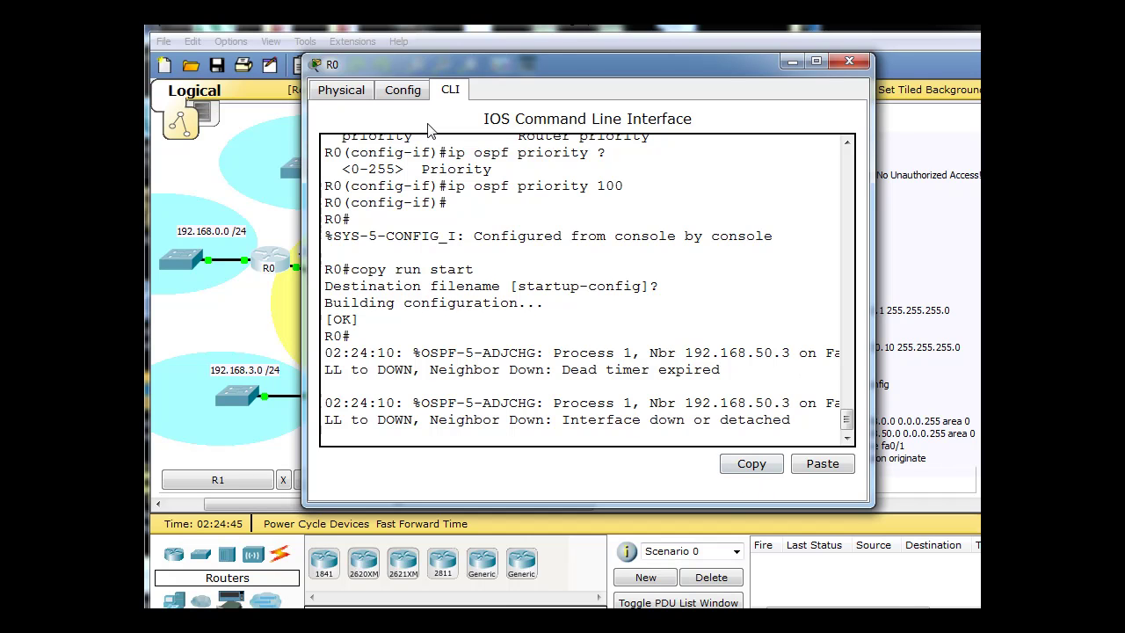
left_click(402, 90)
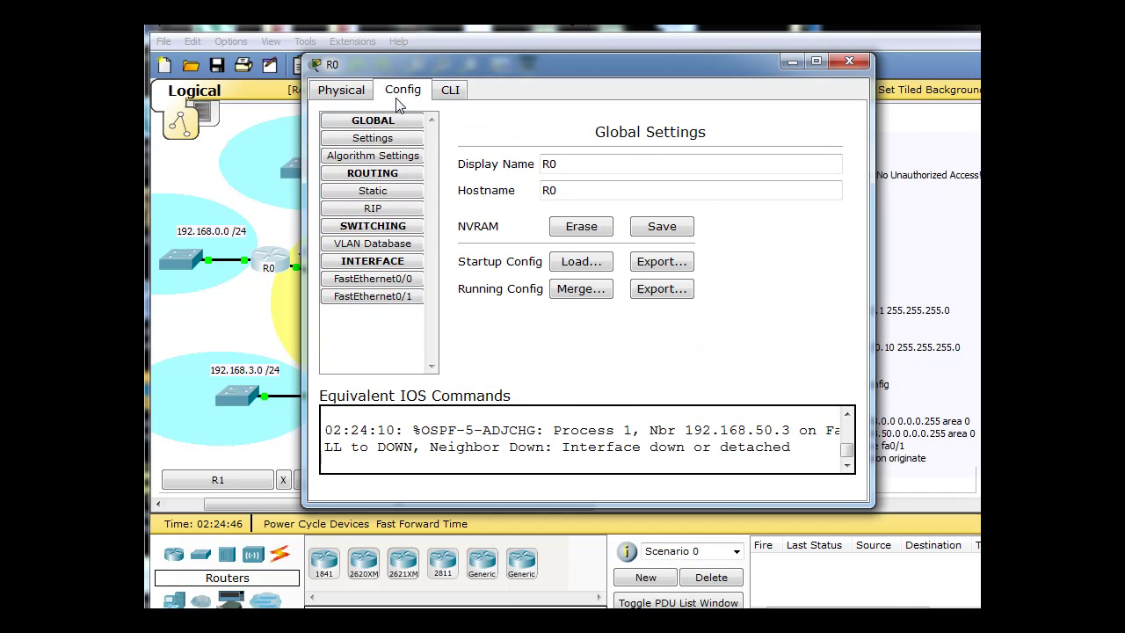
left_click(381, 280)
left_click(811, 156)
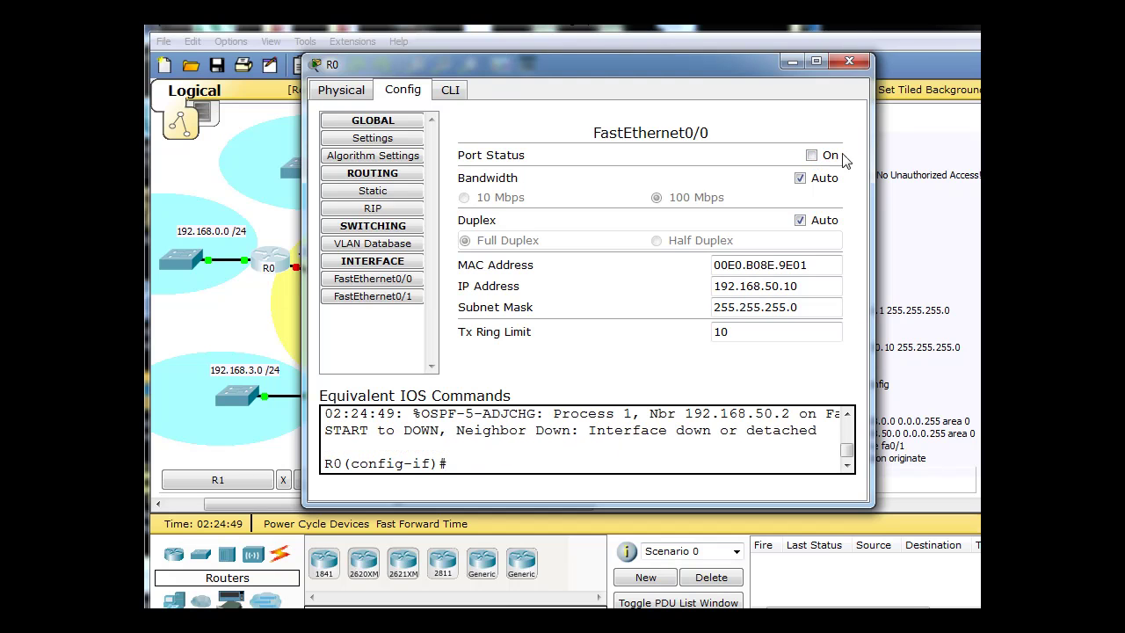
left_click(849, 61)
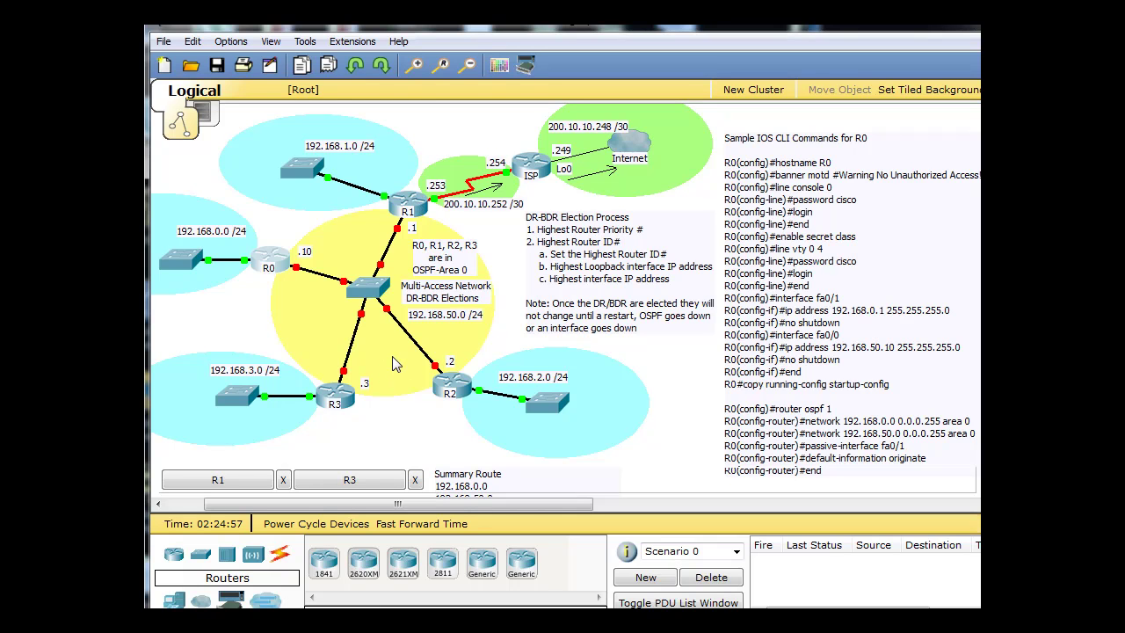
Turn R0's FastEthernet0/0 port back on and close its window.
mouse_move(284, 268)
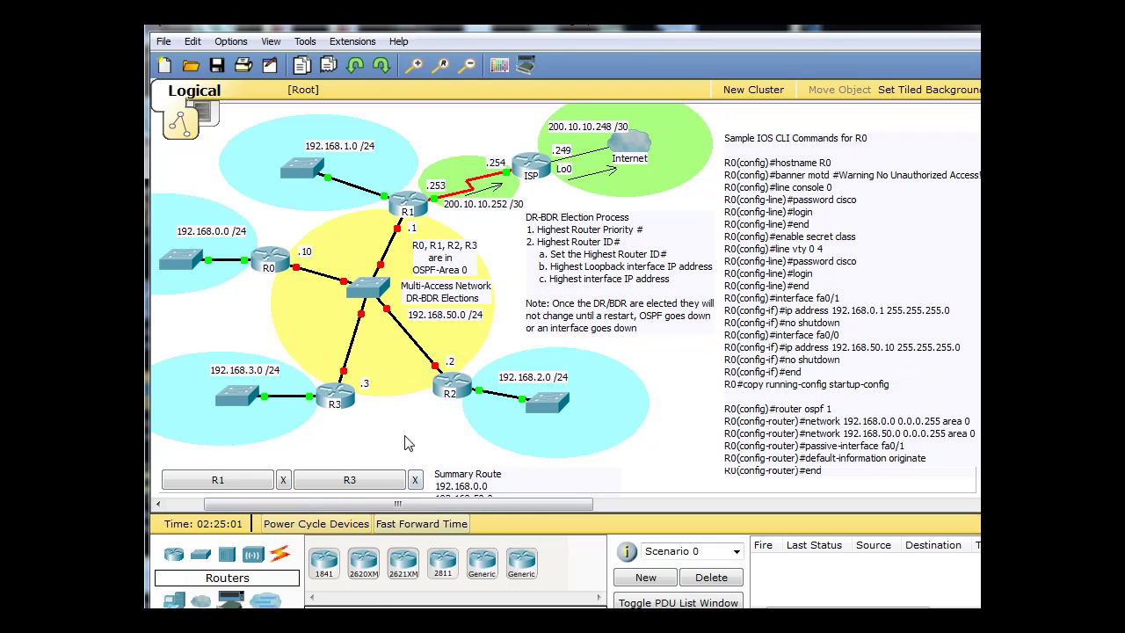
left_click(284, 268)
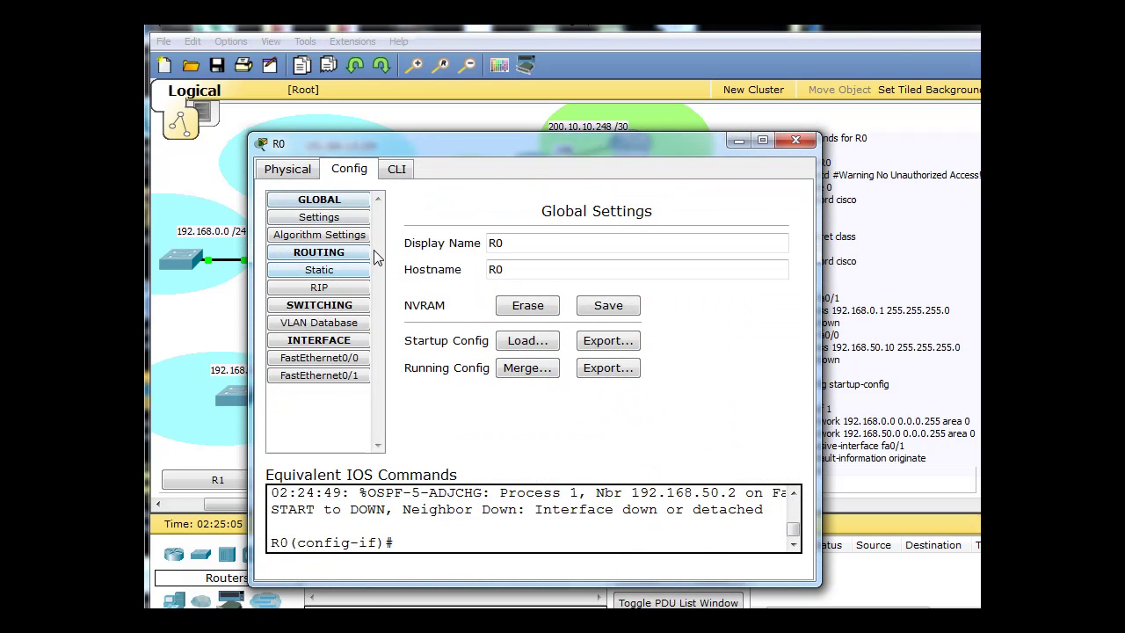
left_click(323, 357)
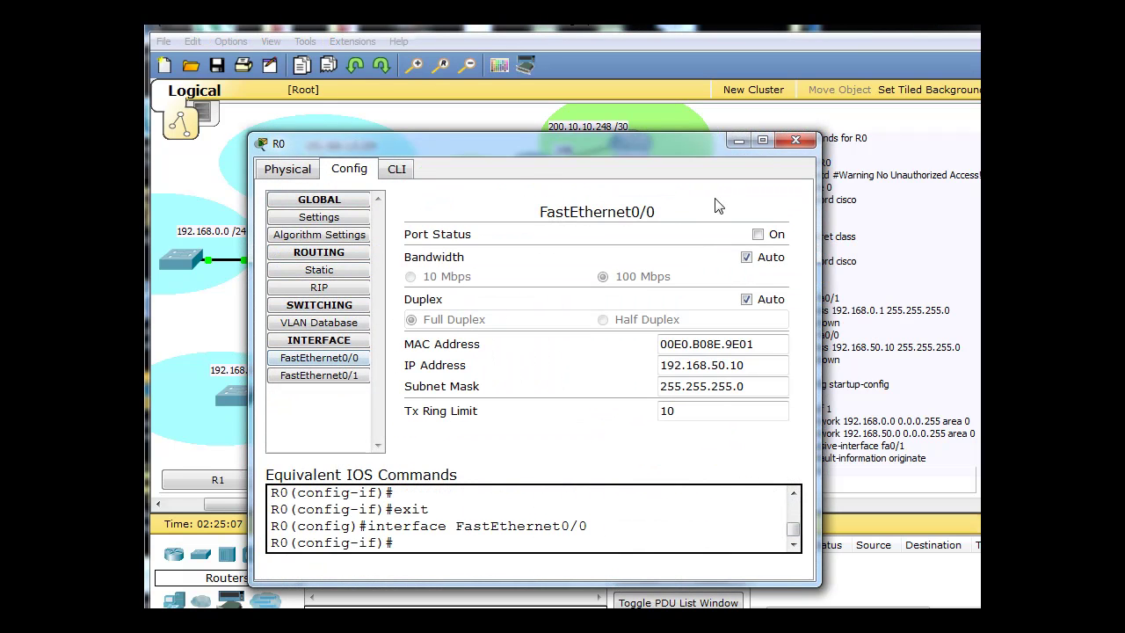
left_click(757, 235)
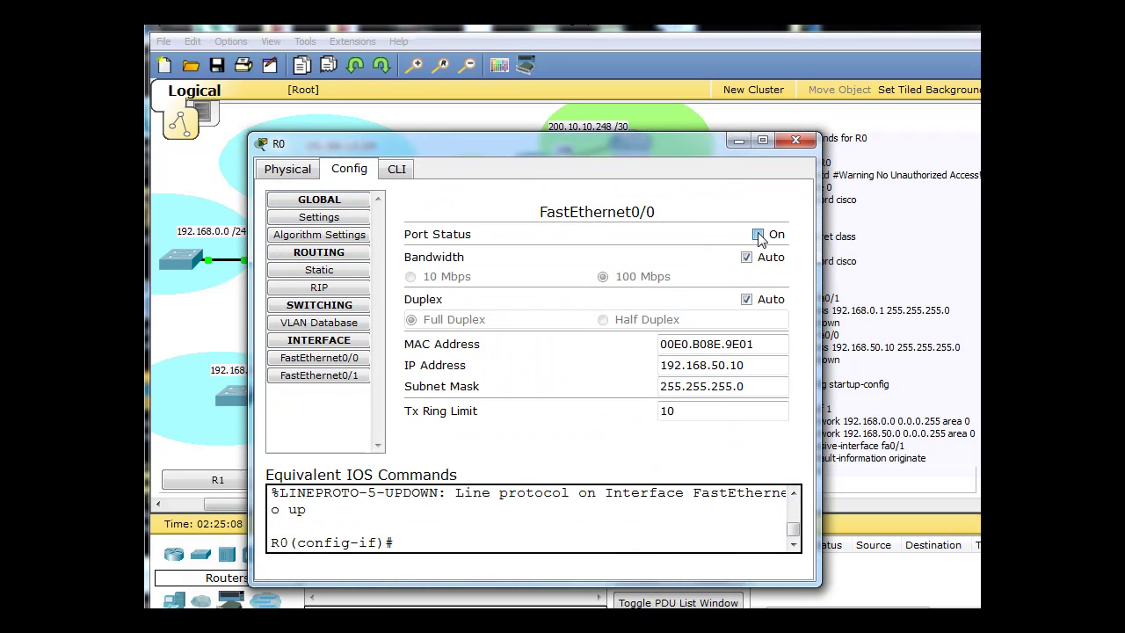
left_click(797, 142)
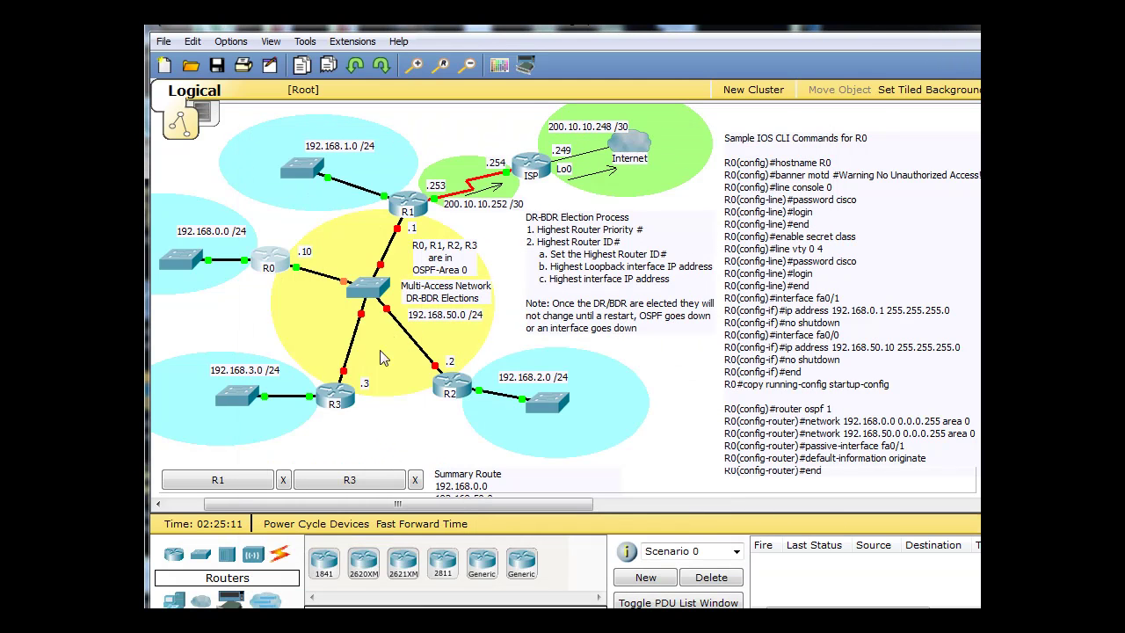
Turn R3's FastEthernet0/0 port back on and close its window.
left_click(349, 394)
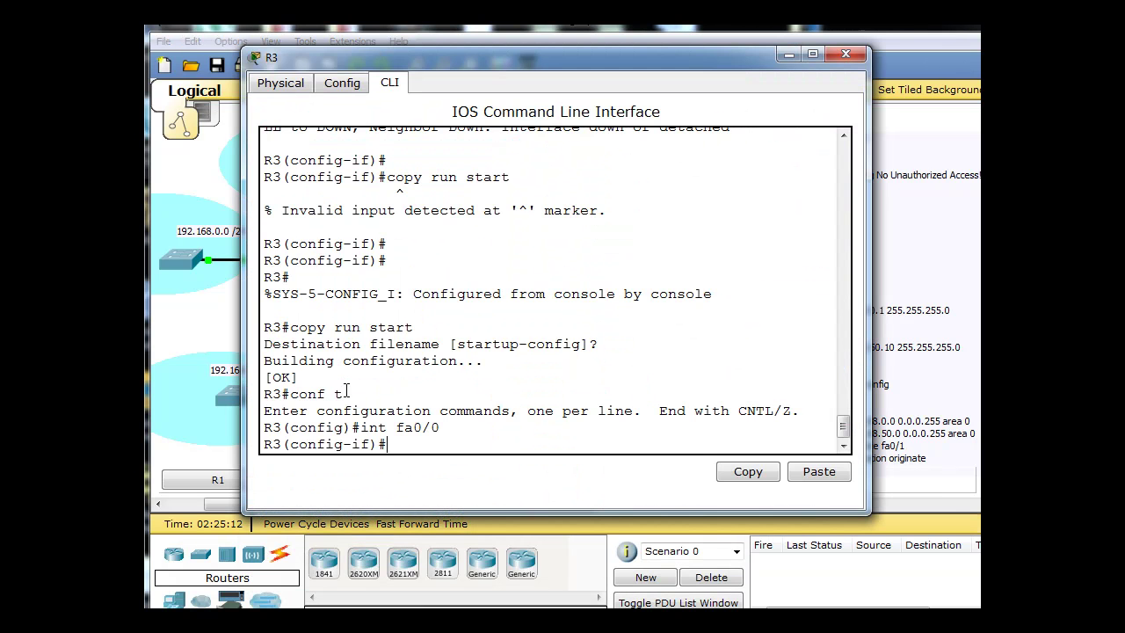
left_click(344, 83)
left_click(315, 270)
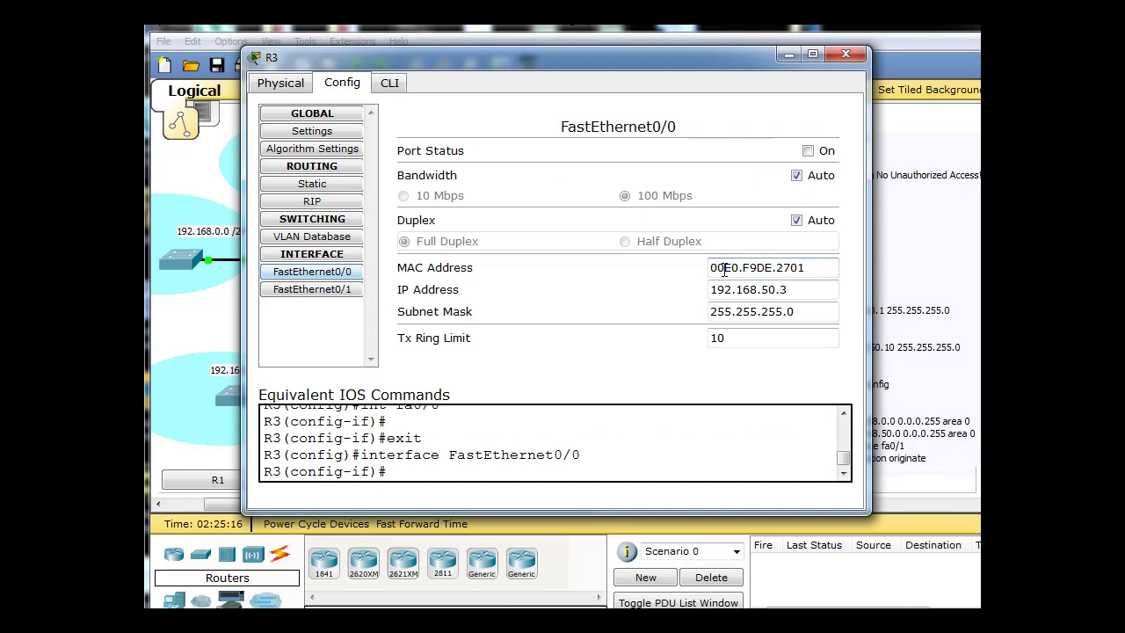
left_click(807, 151)
left_click(845, 55)
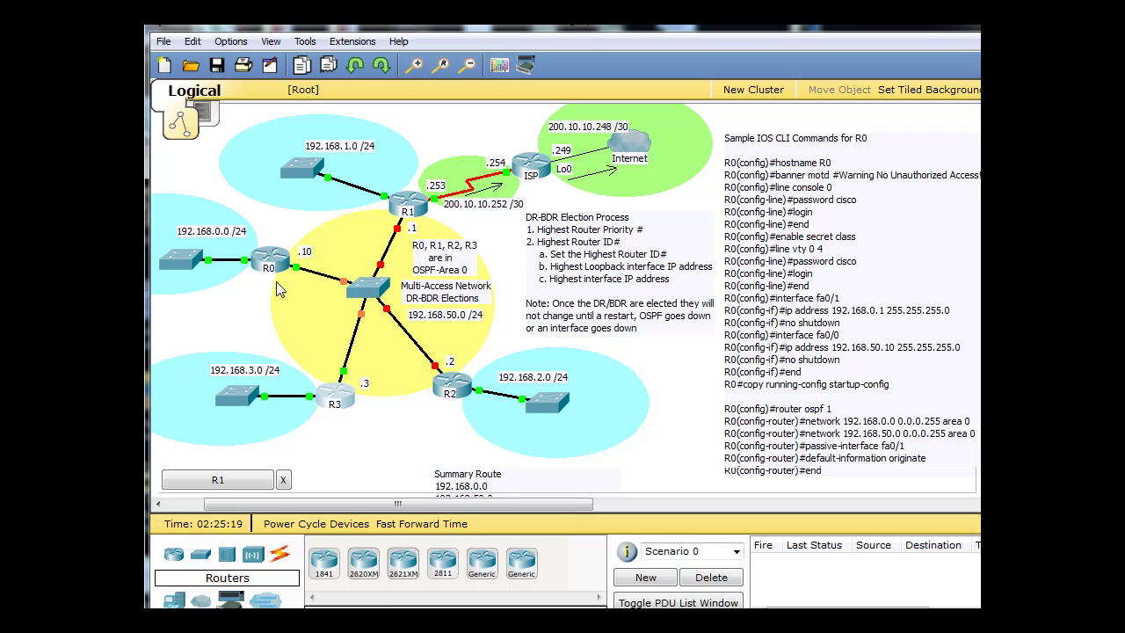
Turn R2's FastEthernet0/0 port back on after checking its CLI, then close it.
mouse_move(268, 266)
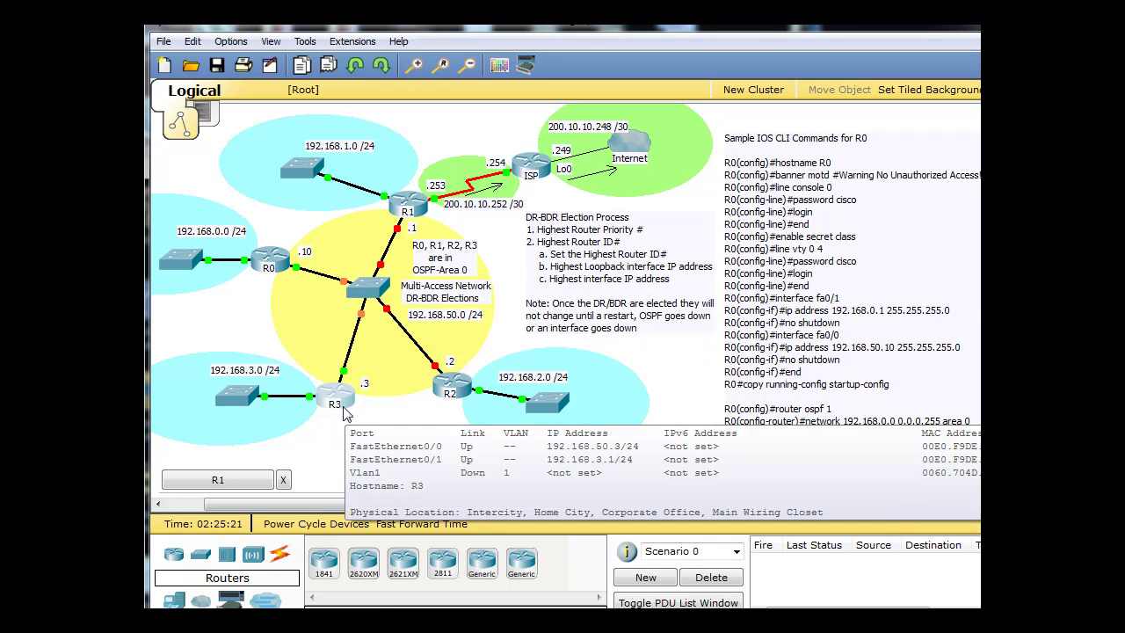
mouse_move(437, 396)
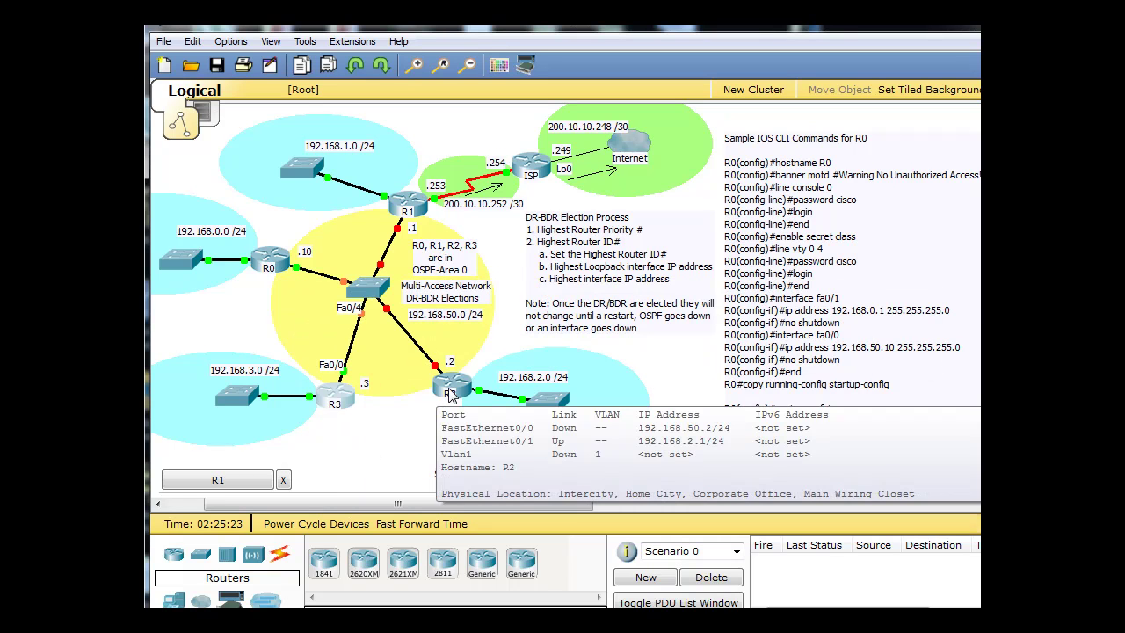
left_click(468, 390)
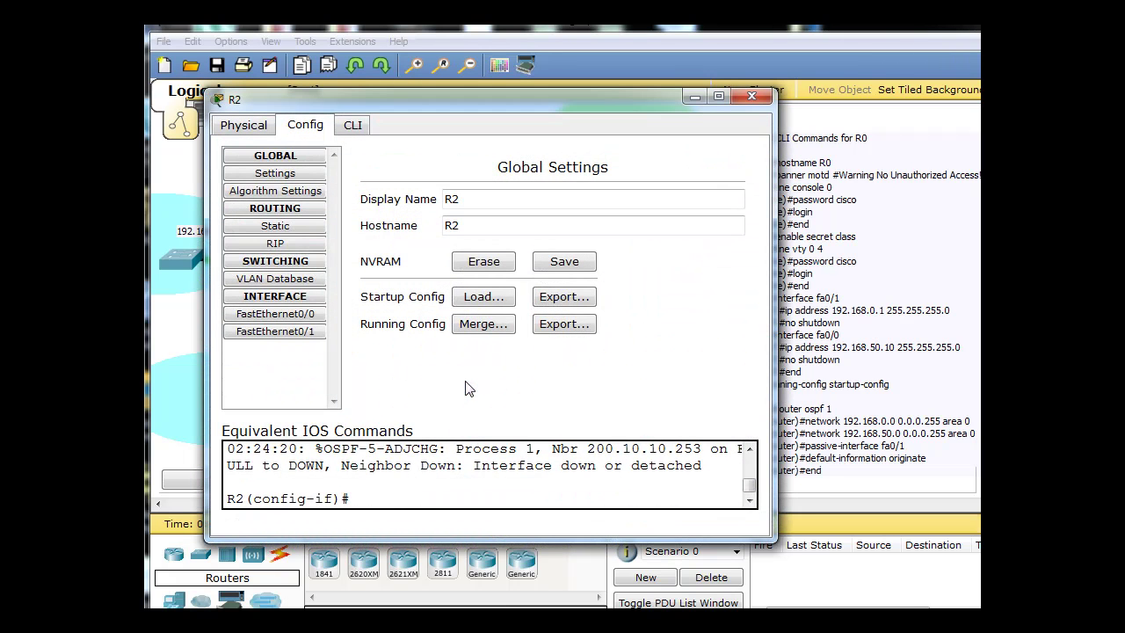
left_click(351, 127)
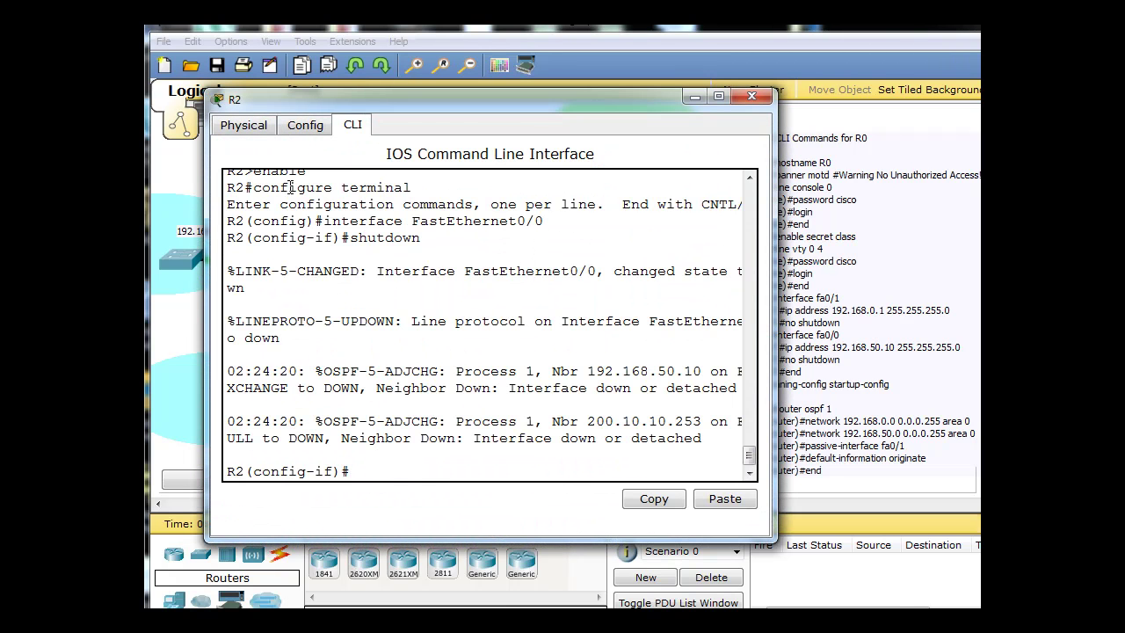
left_click(315, 130)
left_click(307, 314)
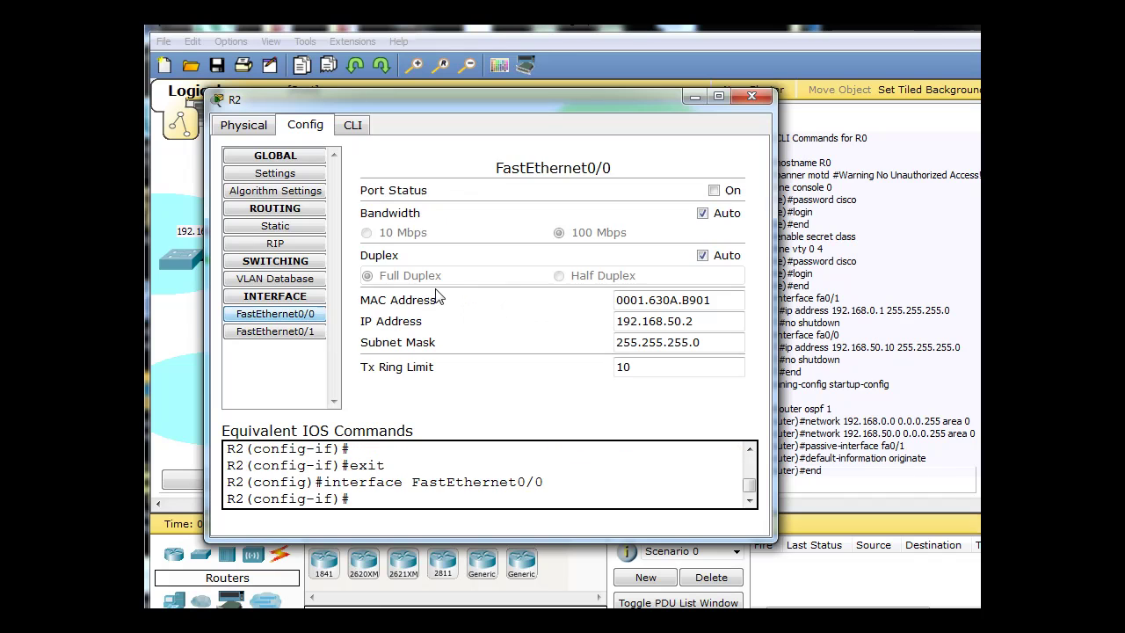
left_click(713, 189)
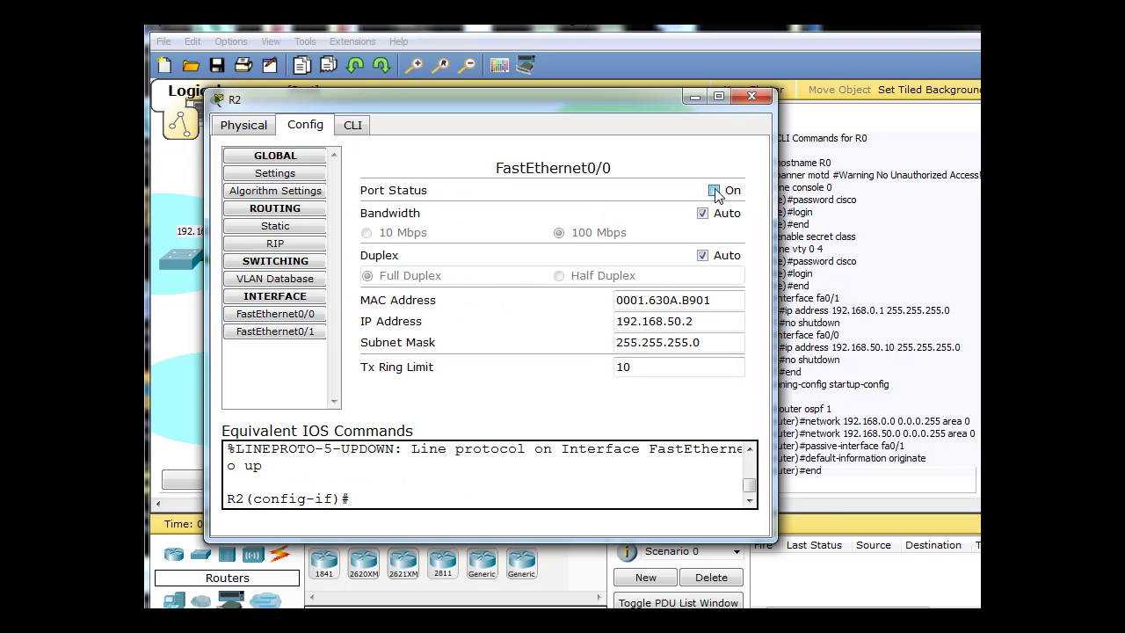
left_click(751, 98)
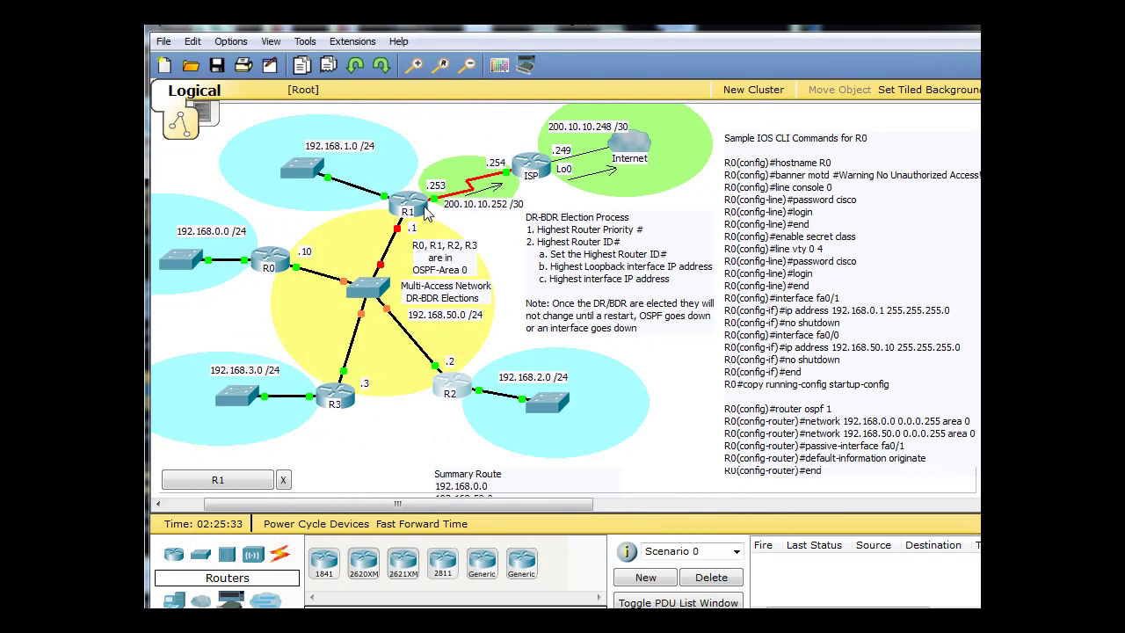
left_click(427, 213)
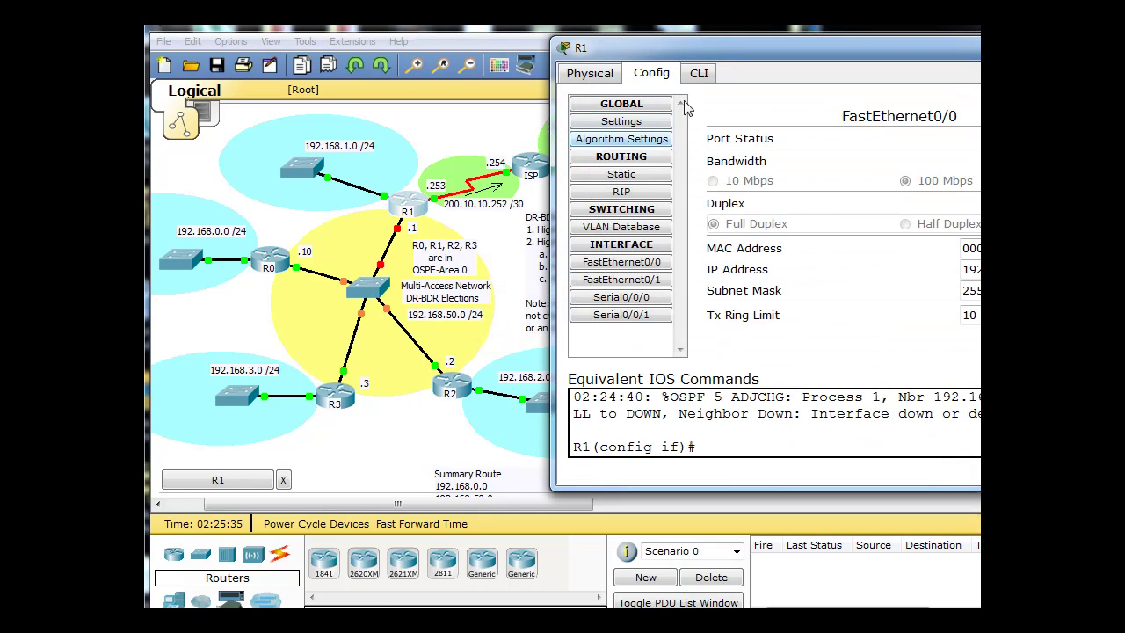
left_click(701, 74)
left_click(664, 75)
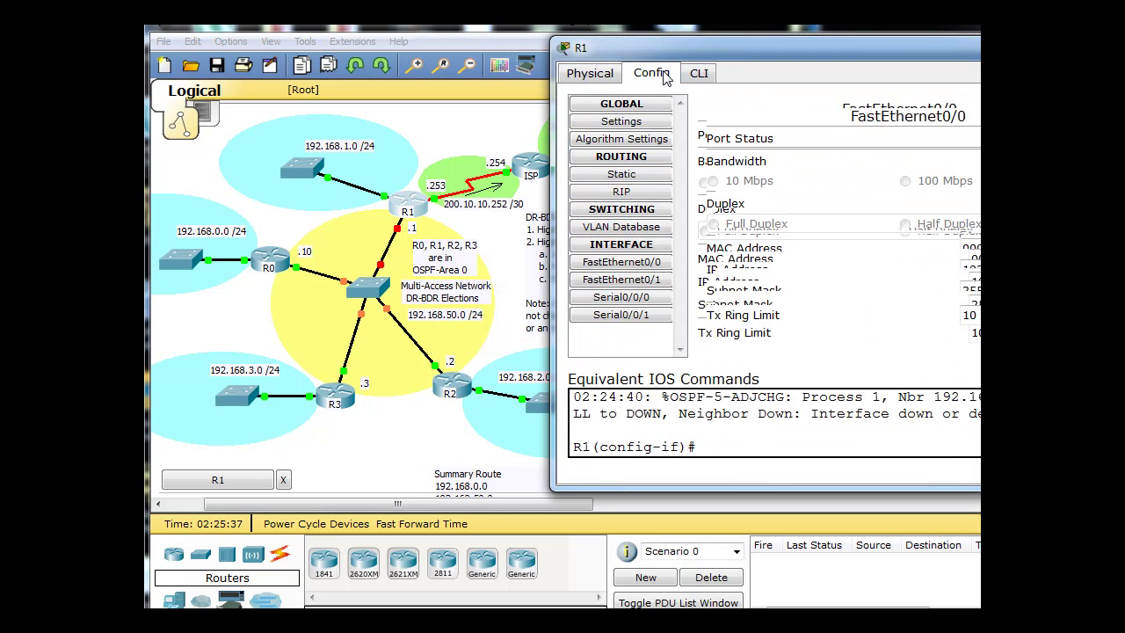
left_click(622, 261)
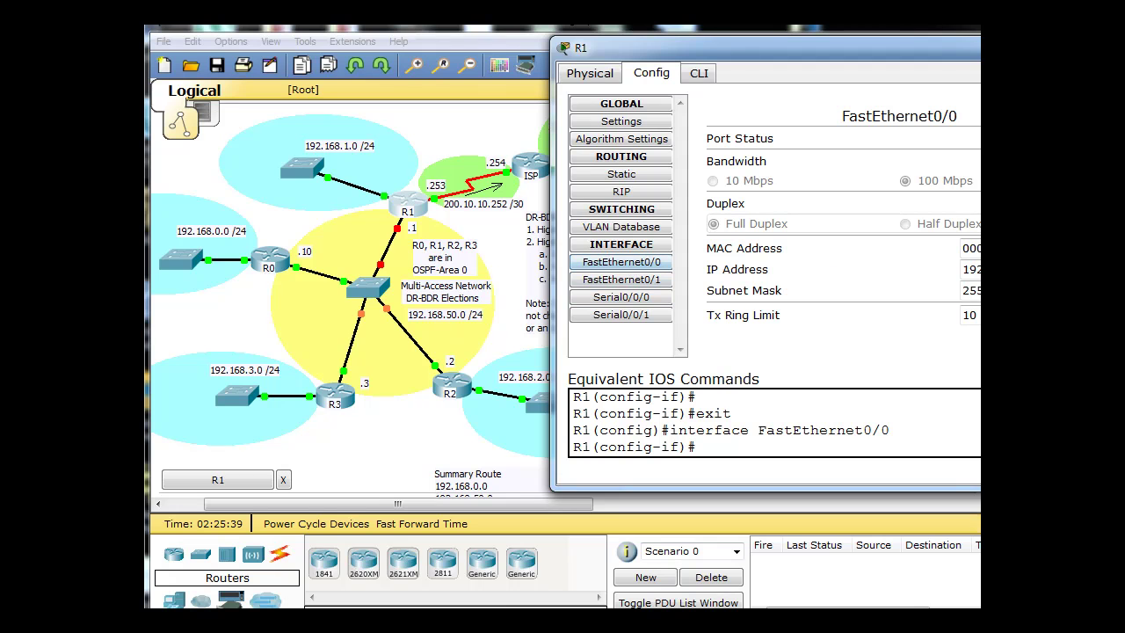
left_click(974, 48)
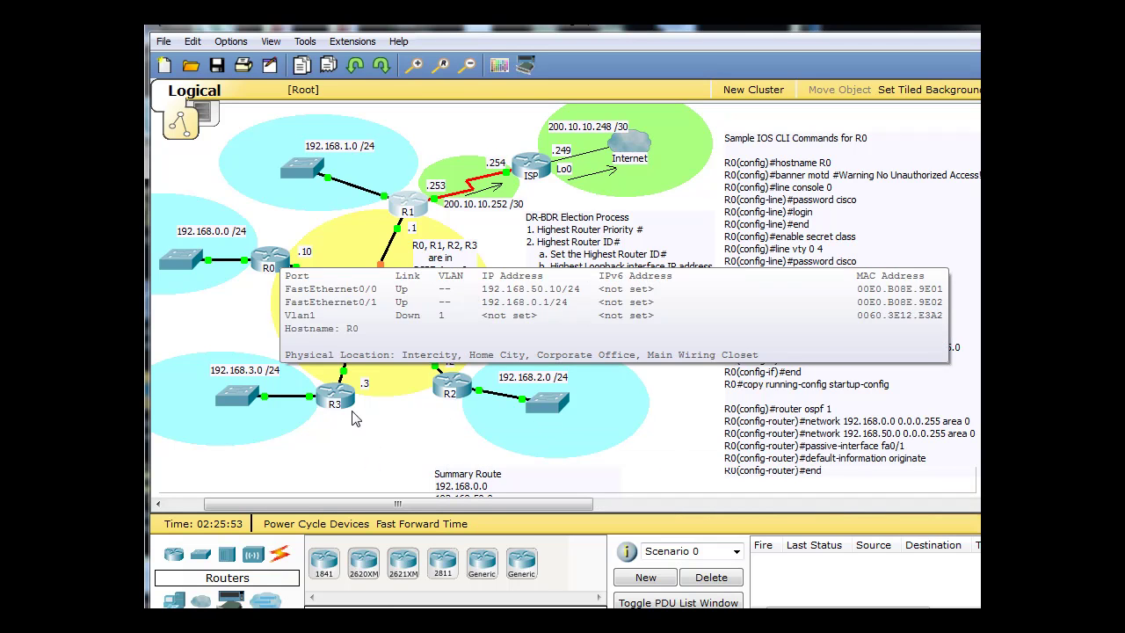
Open R2's CLI and return to the privileged prompt.
mouse_move(263, 283)
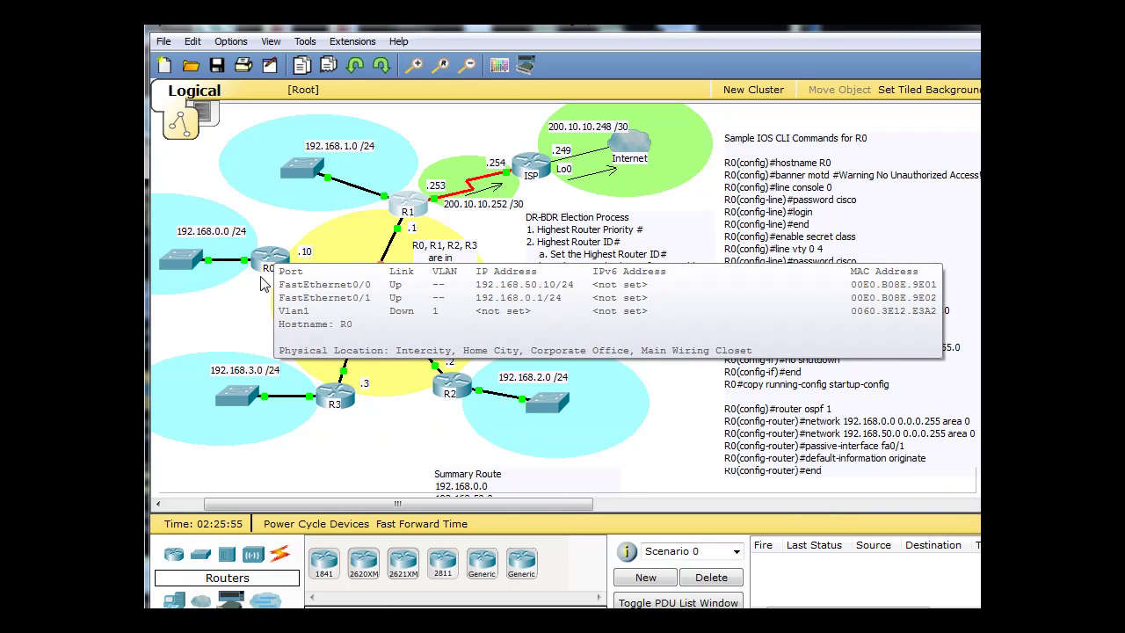
mouse_move(309, 384)
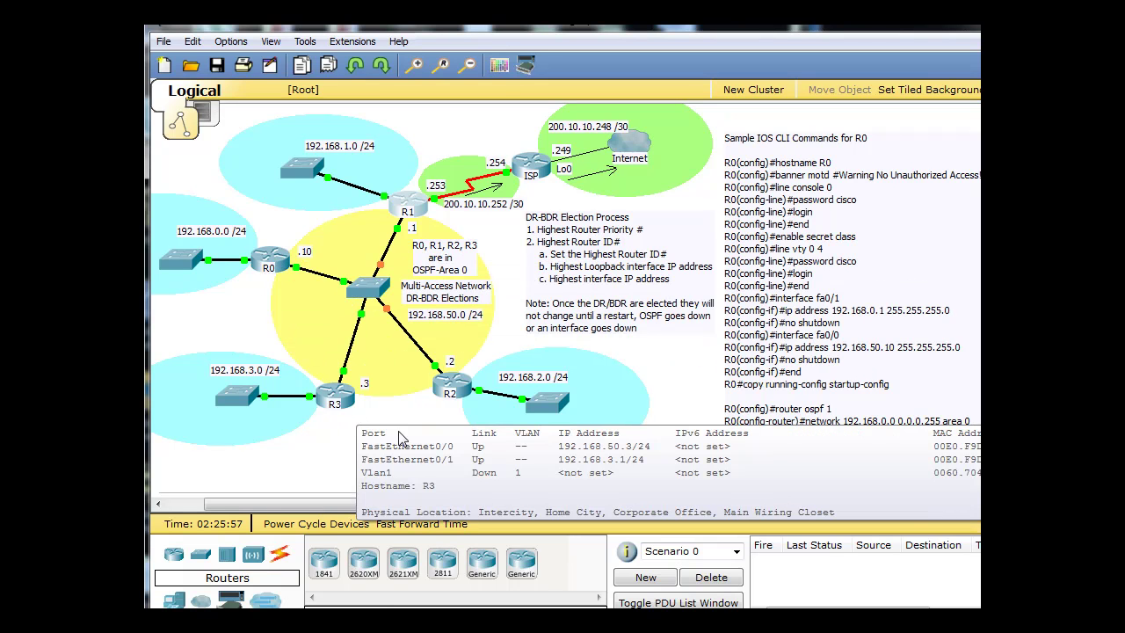
left_click(470, 390)
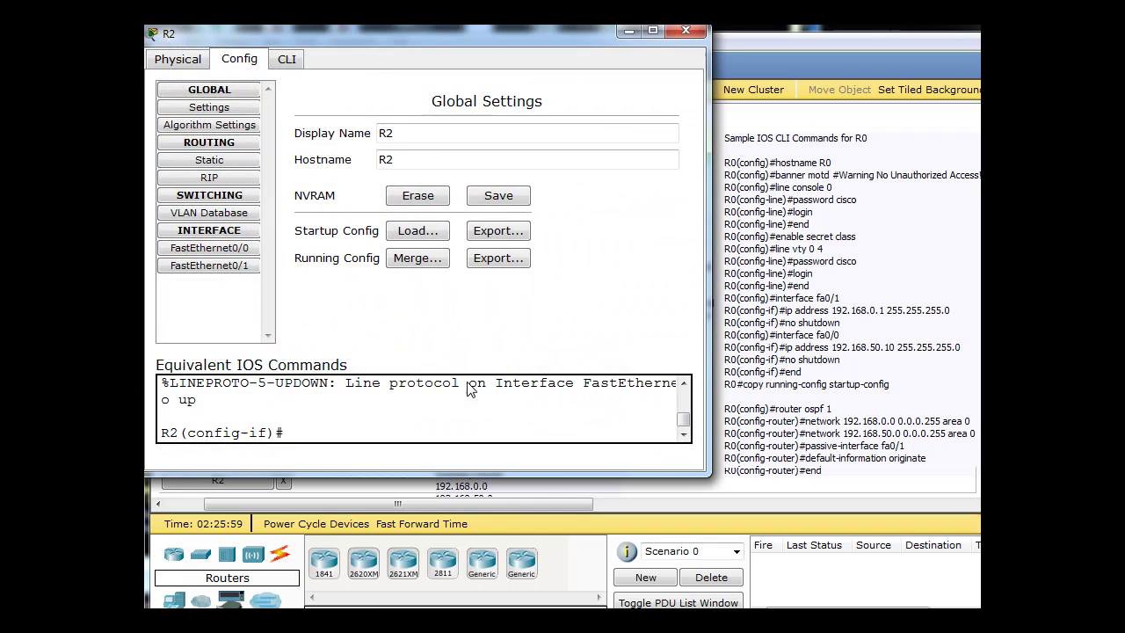
left_click_drag(462, 36, 530, 38)
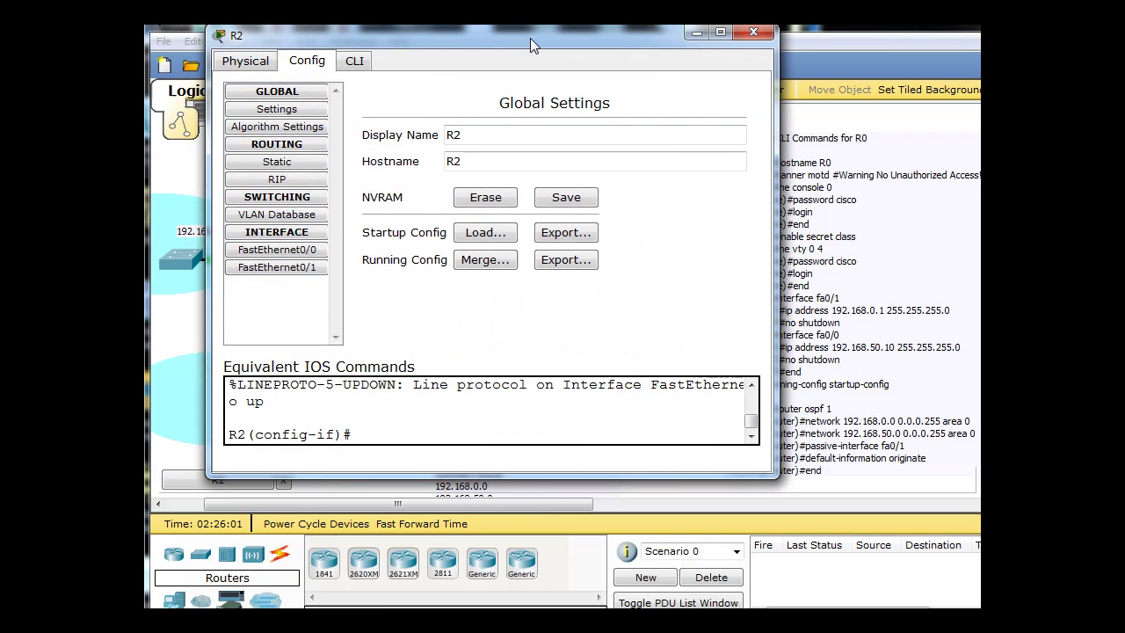
left_click(355, 63)
key("ctrl+z")
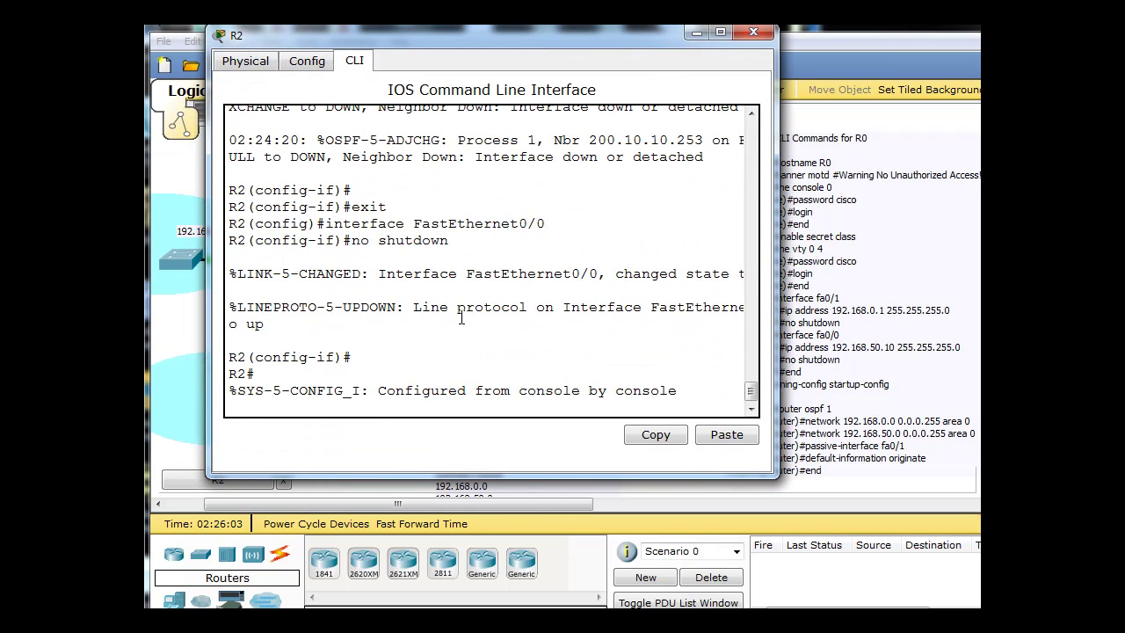
key("Return")
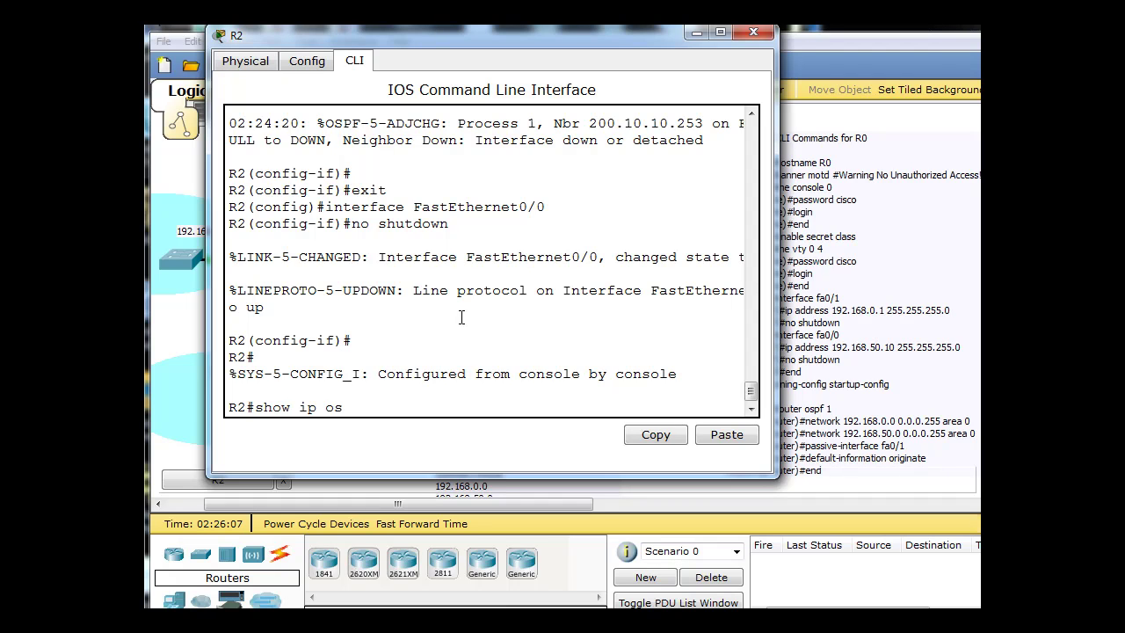
Run show ip ospf neighbor, repeating it until the neighbor table updates.
type("show ip ospf n")
key("Tab")
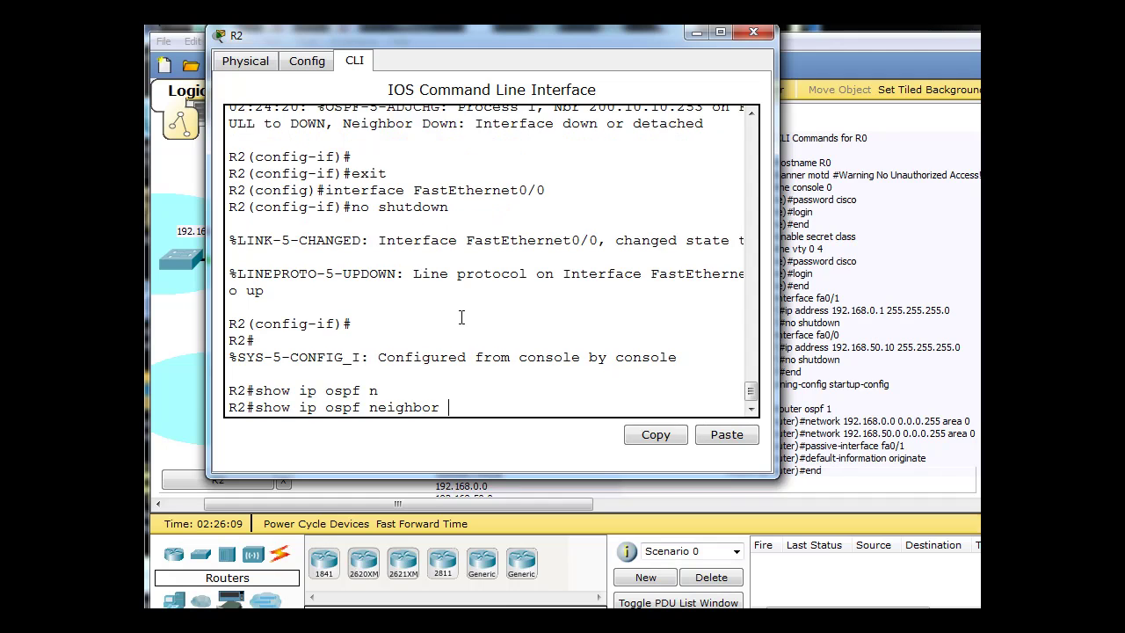
key("Return")
key("Up")
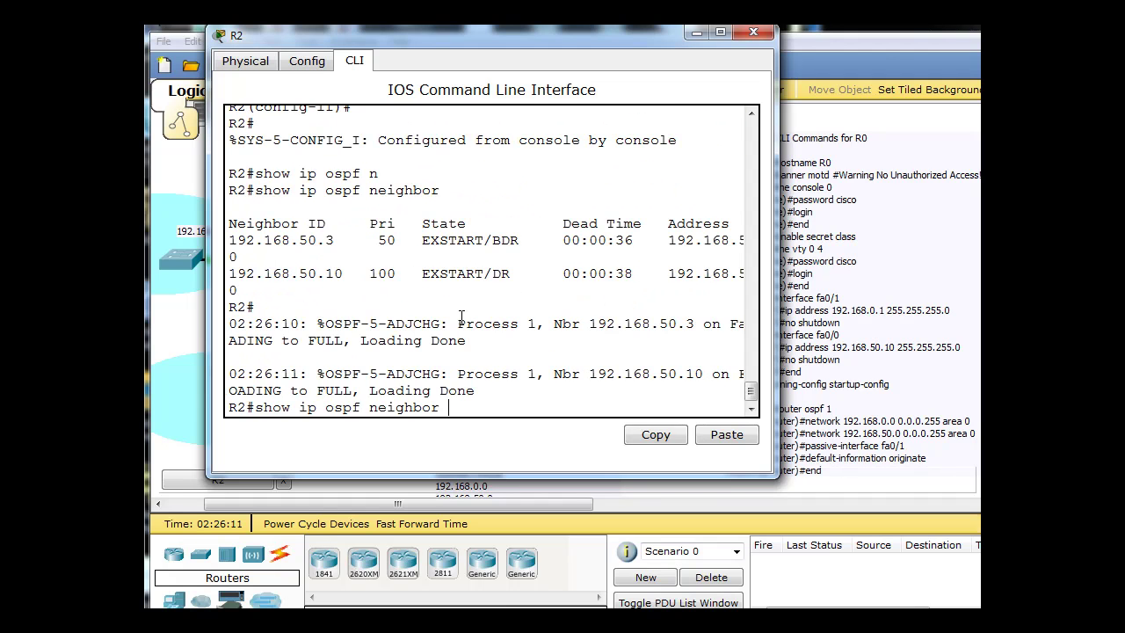
key("Return")
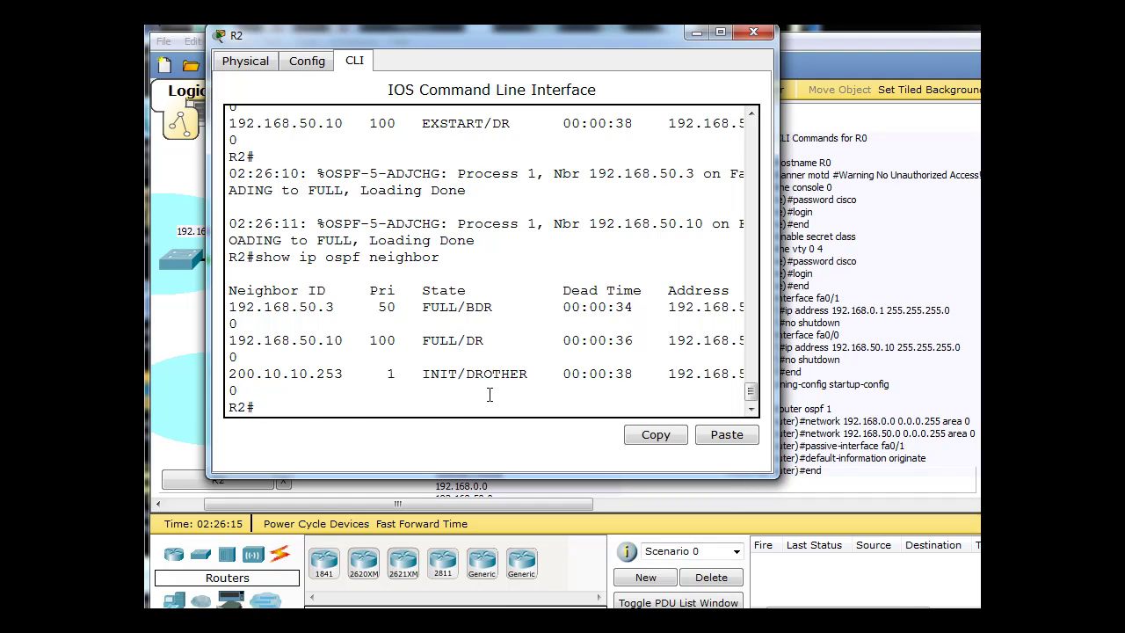
key("Up")
key("Return")
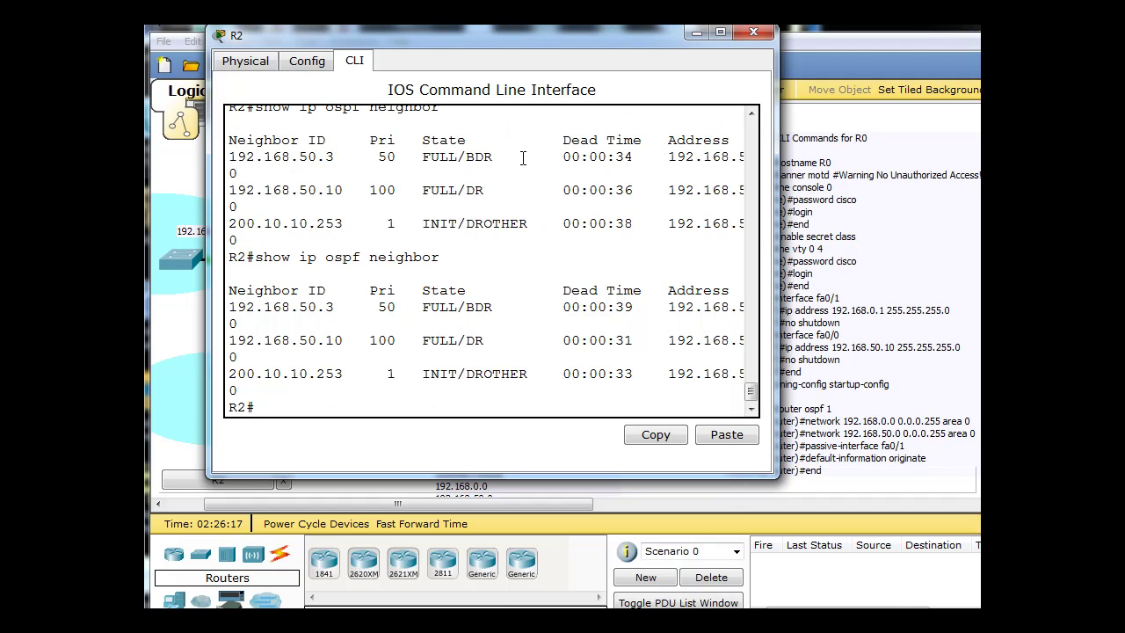
Highlight 192.168.50.10 as FULL/DR (priority 100) and 192.168.50.3 as FULL/BDR (priority 50).
left_click_drag(456, 36, 753, 58)
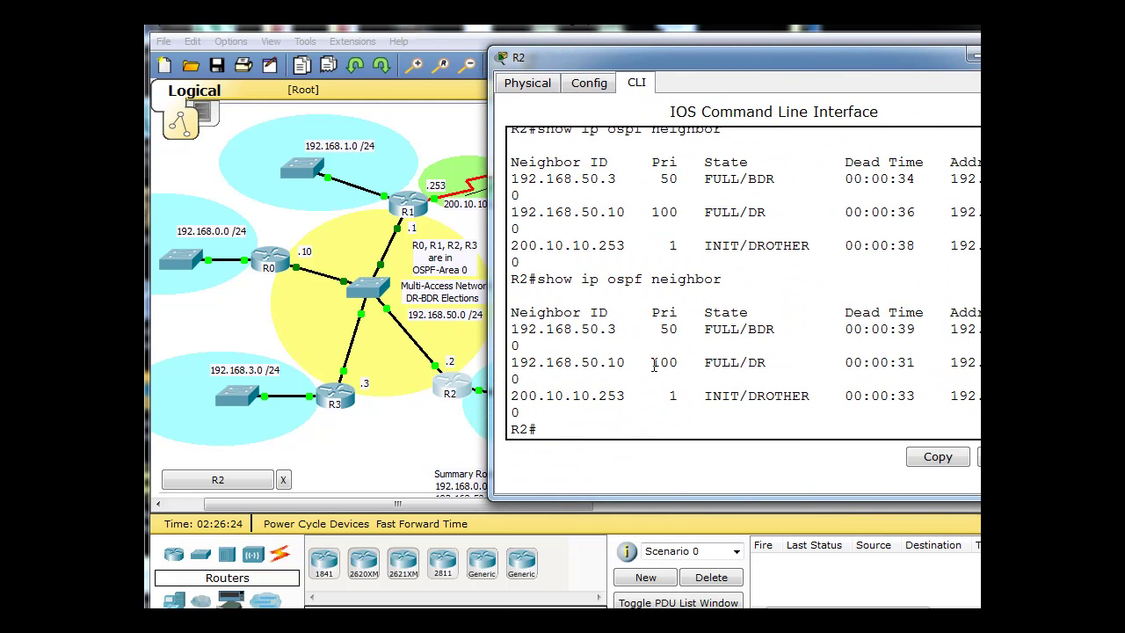
left_click_drag(652, 362, 693, 366)
left_click_drag(795, 373, 710, 365)
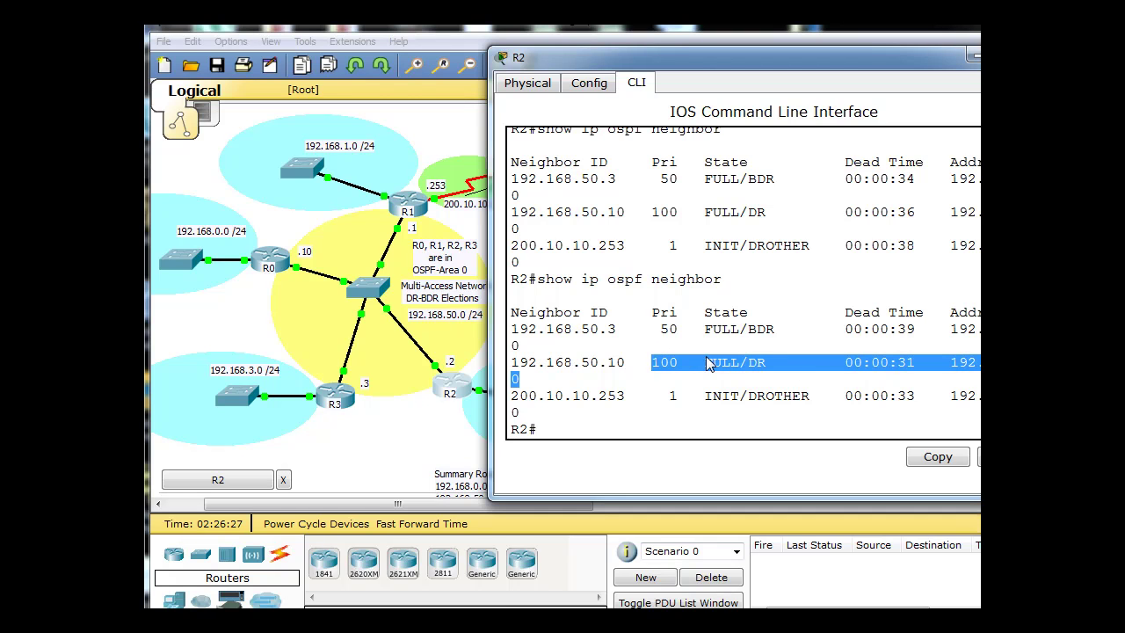
left_click(674, 430)
left_click_drag(774, 328, 660, 332)
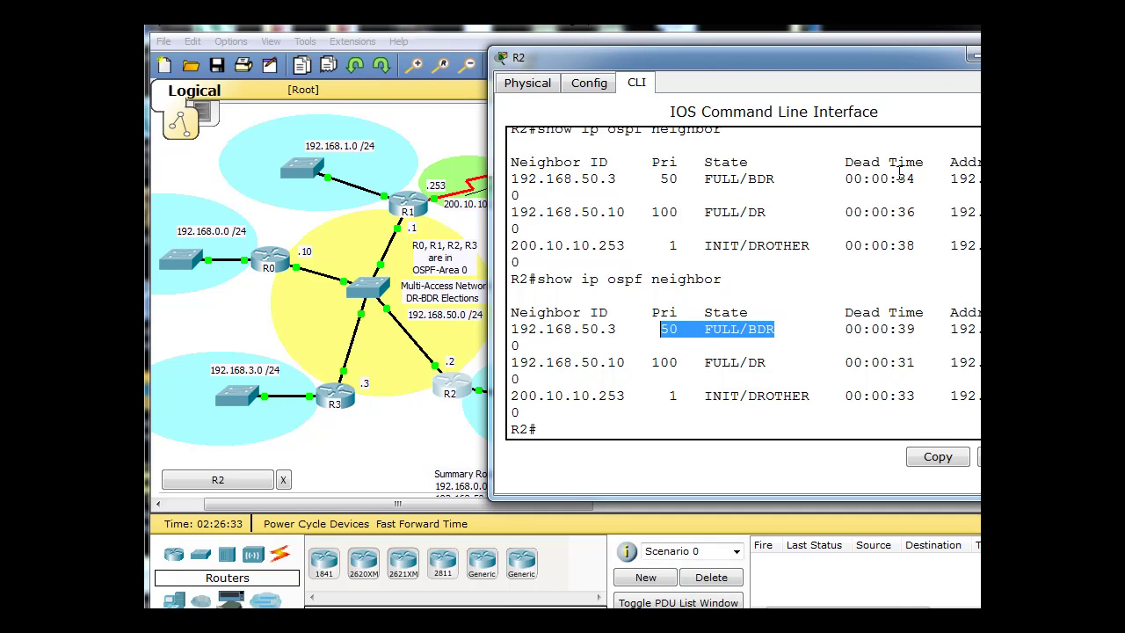
left_click_drag(912, 61, 742, 89)
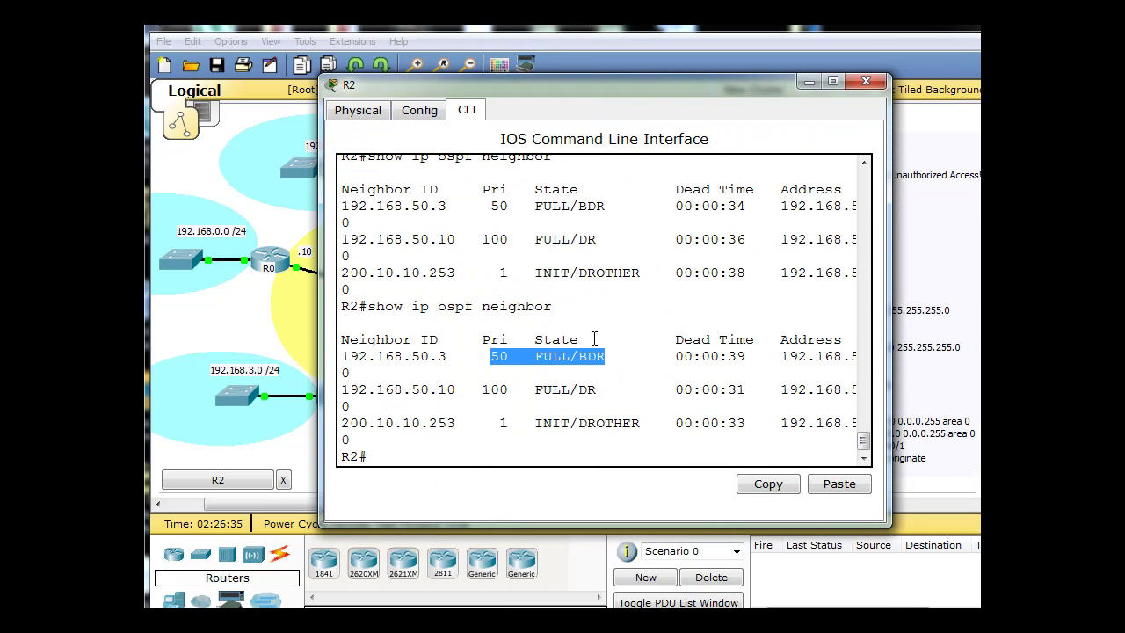
Switch to simulation mode, capture OSPF events, and raise the playback speed.
left_click(866, 81)
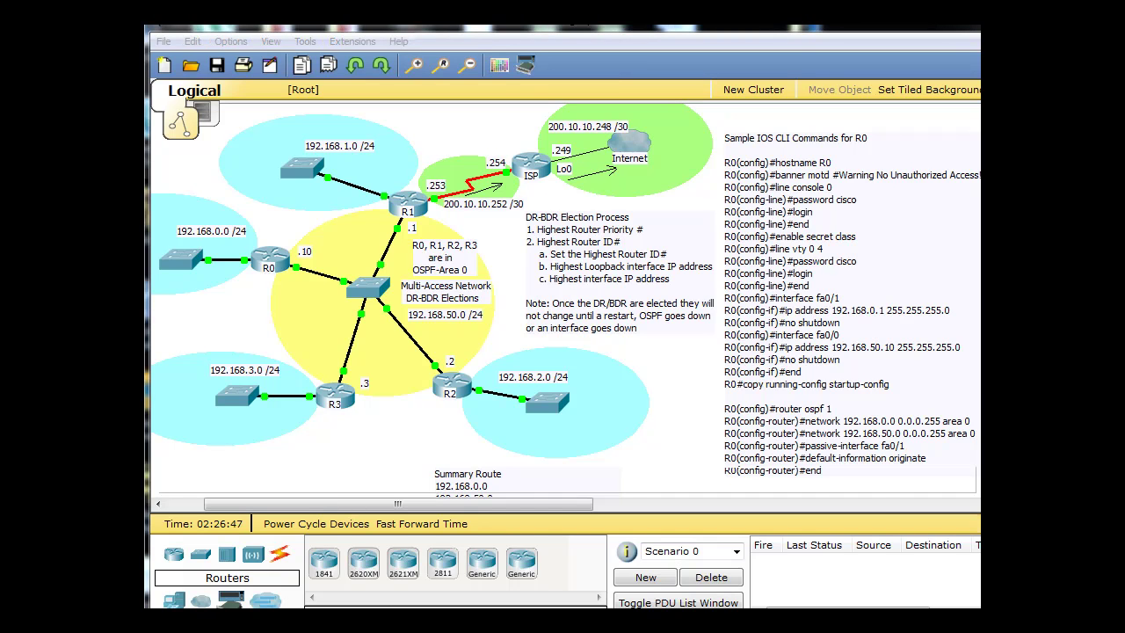
key("shift+s")
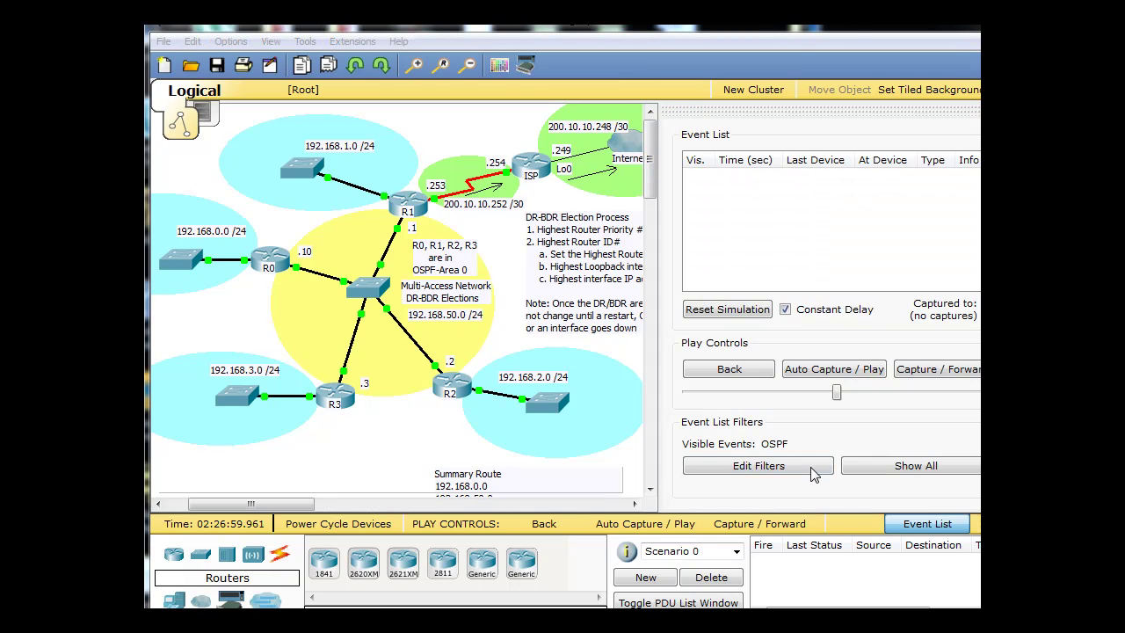
left_click(813, 466)
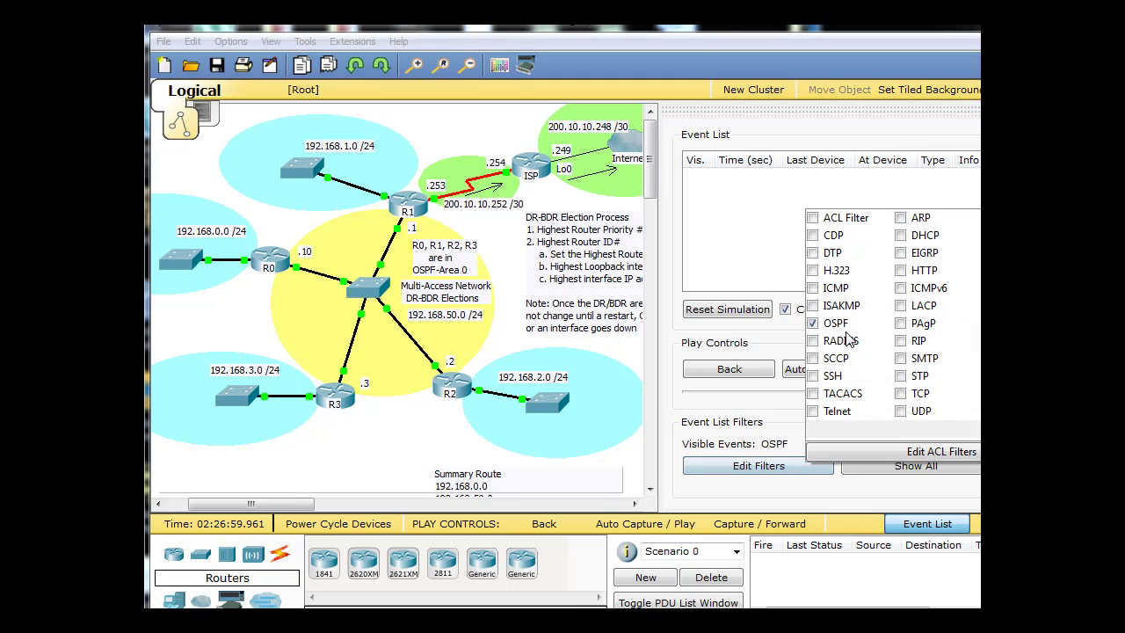
left_click(779, 343)
left_click(857, 371)
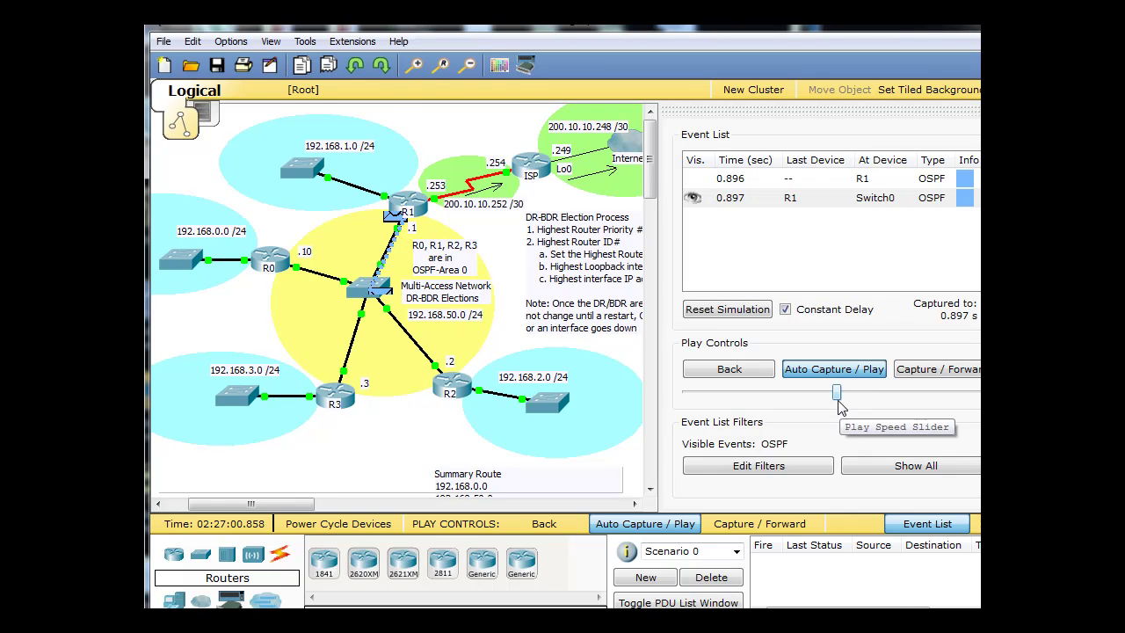
left_click_drag(839, 403, 878, 393)
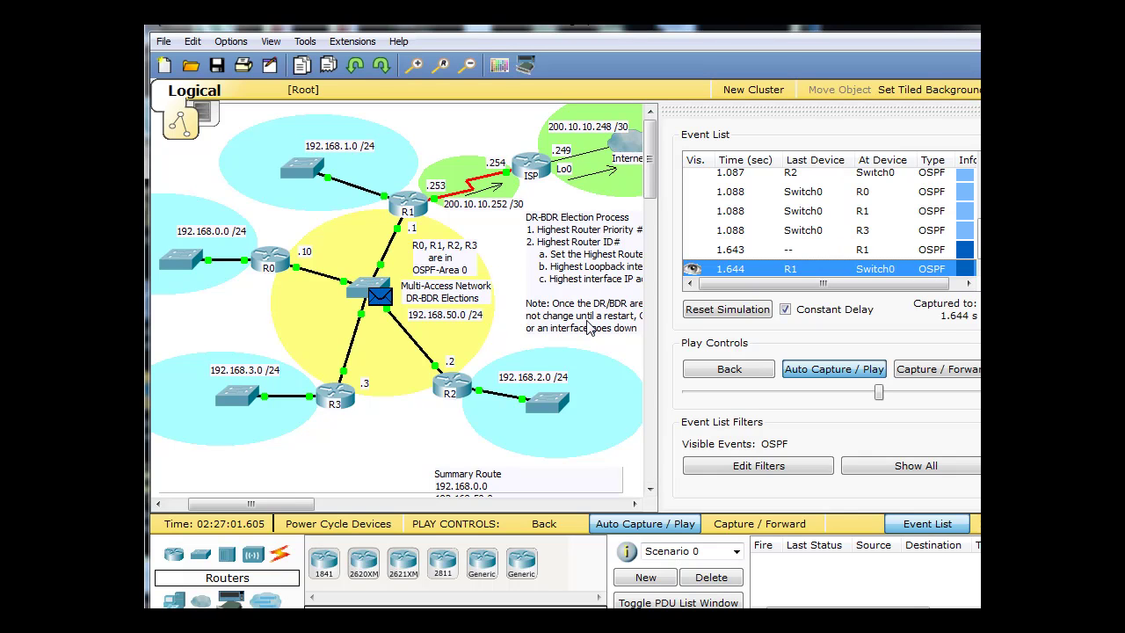
Review the link state acknowledgment's inbound headers at R3 down to its LSA header, then close the details.
left_click(350, 402)
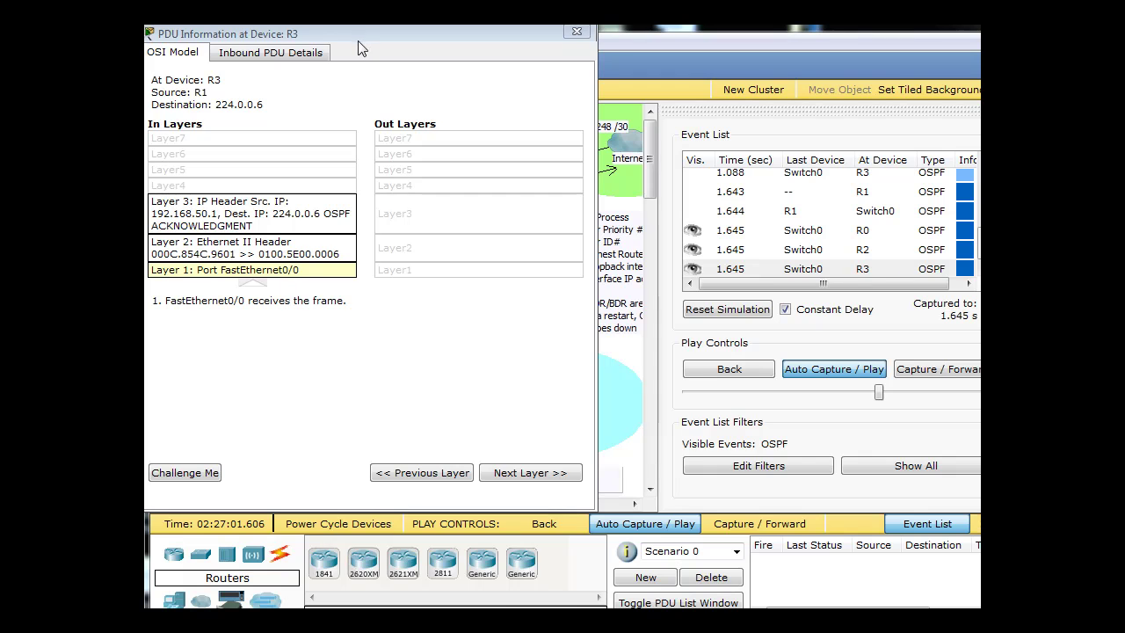
left_click_drag(360, 37, 480, 58)
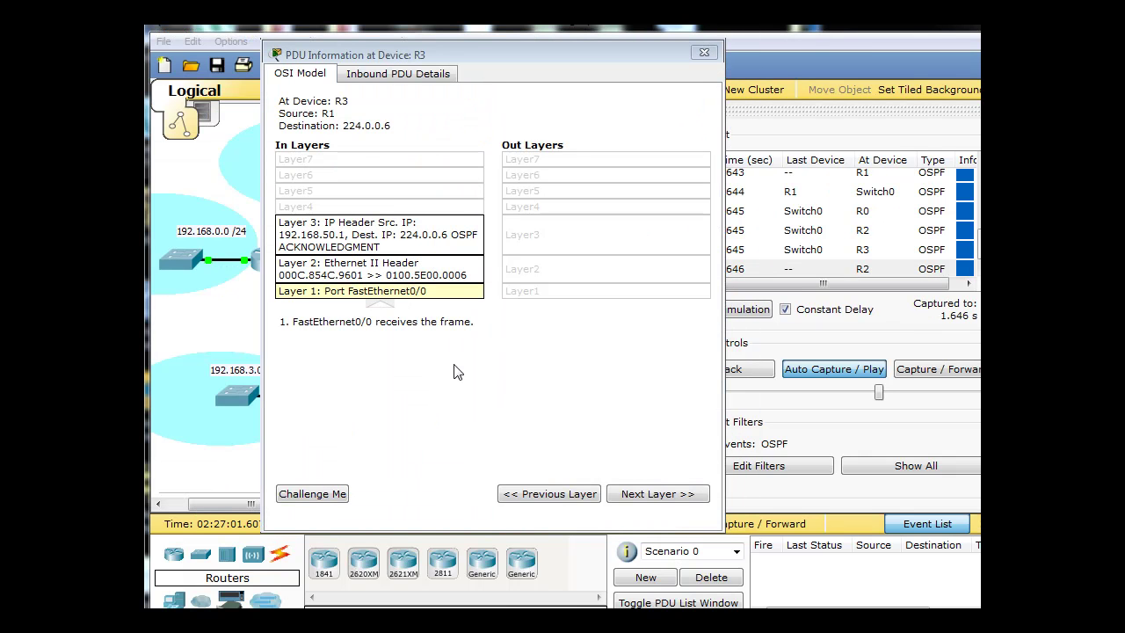
left_click(412, 77)
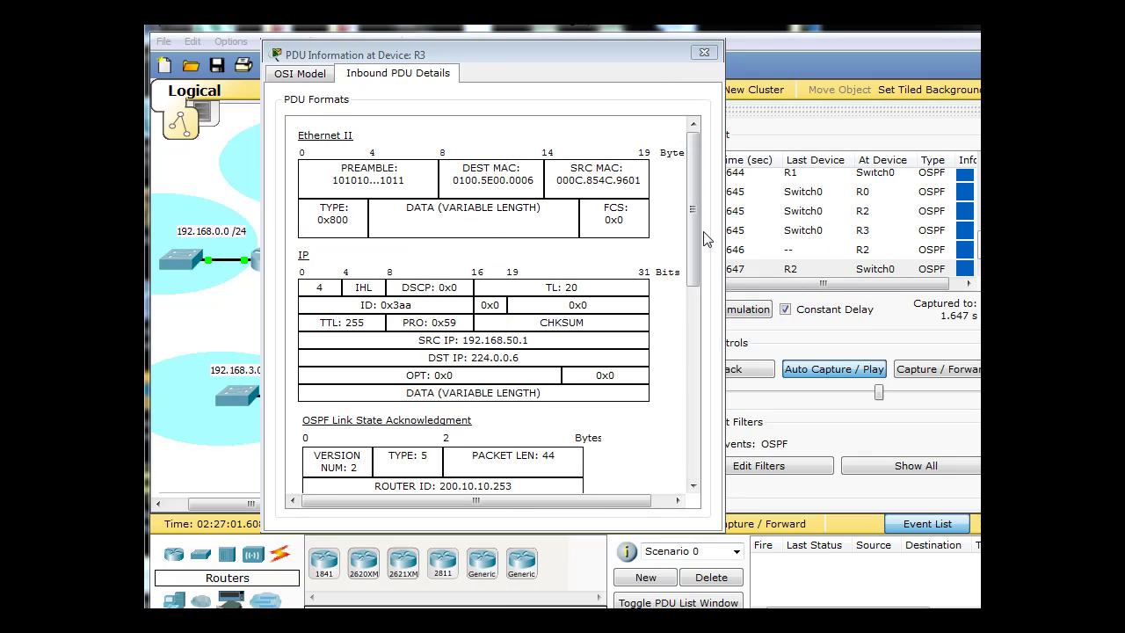
left_click_drag(694, 189, 695, 324)
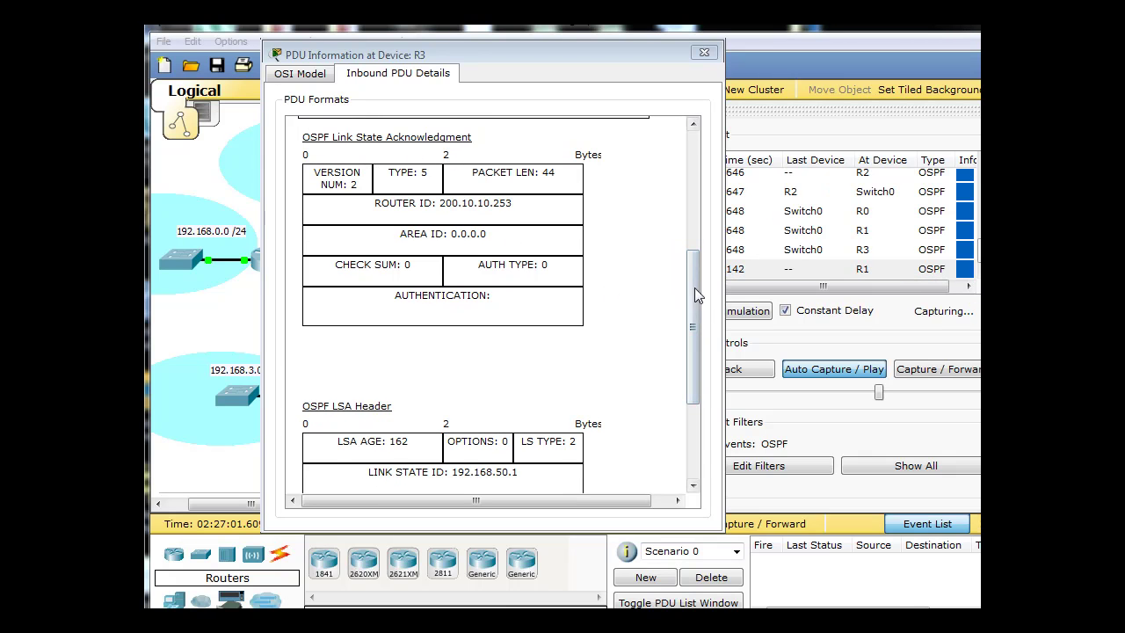
left_click_drag(693, 309, 688, 390)
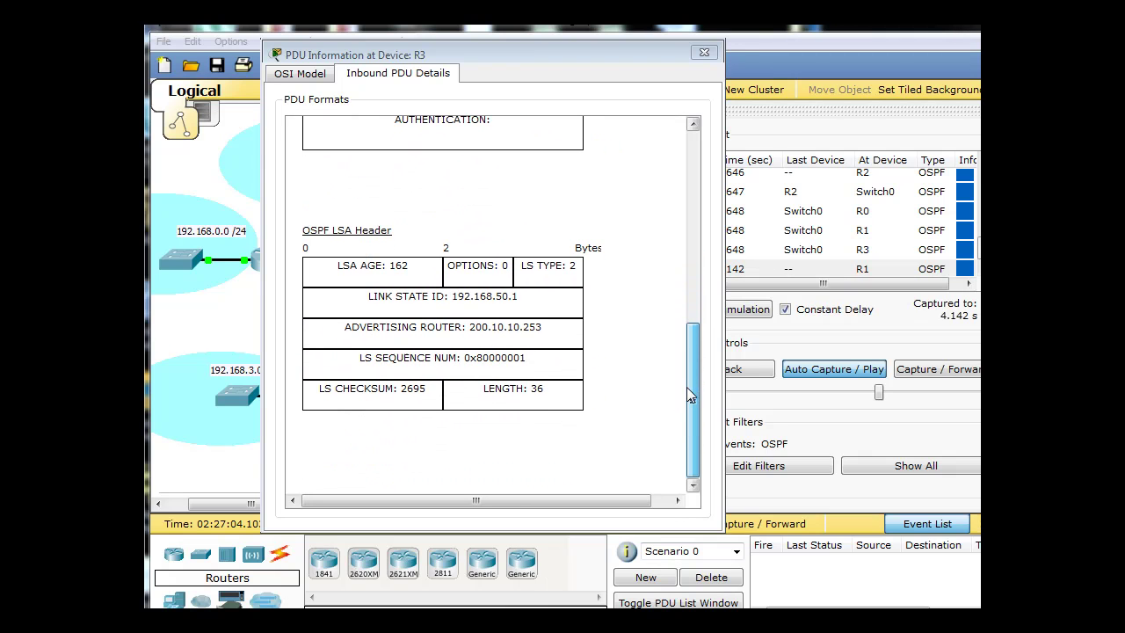
left_click(704, 52)
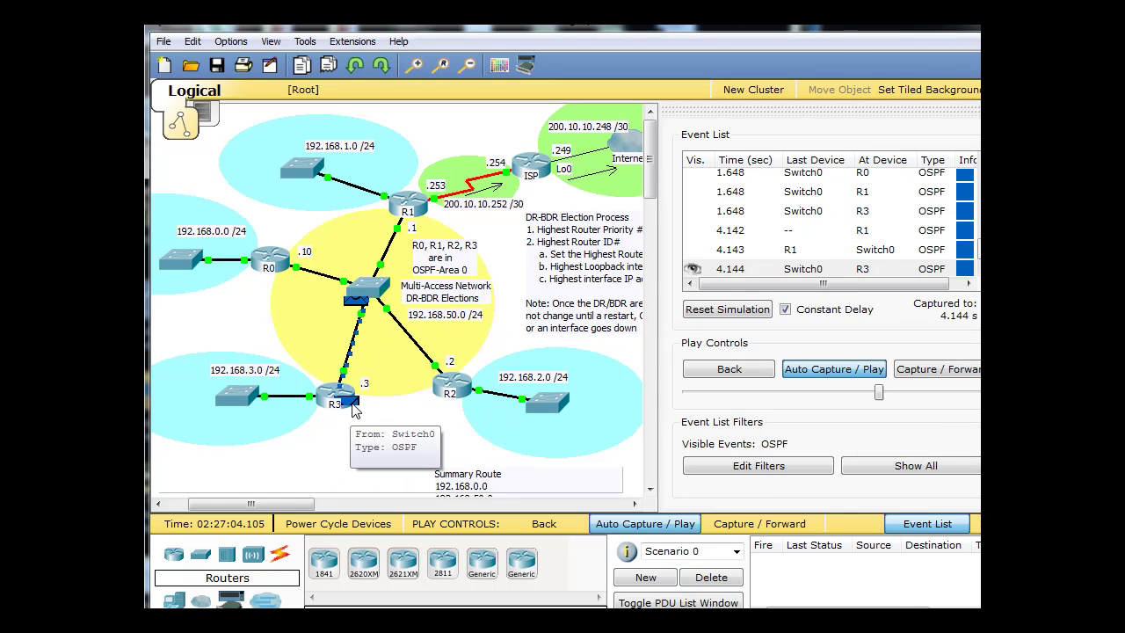
Inspect R3's inbound link state update down to the Network LSA listing 3 attached routers, then close it.
left_click(354, 410)
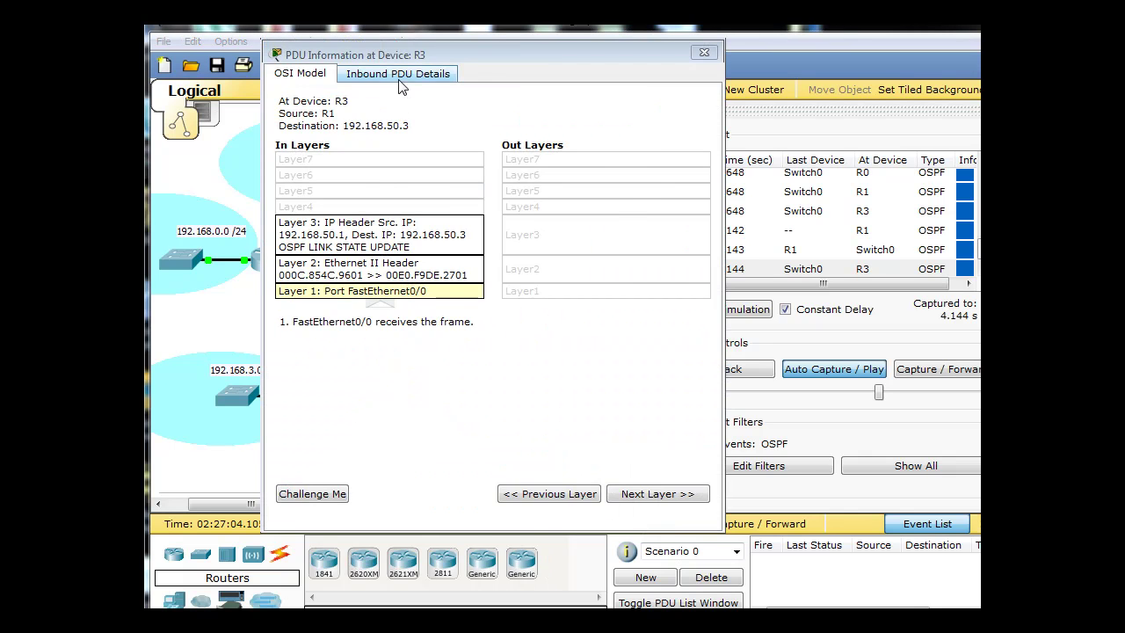
left_click(400, 77)
left_click_drag(694, 154, 701, 272)
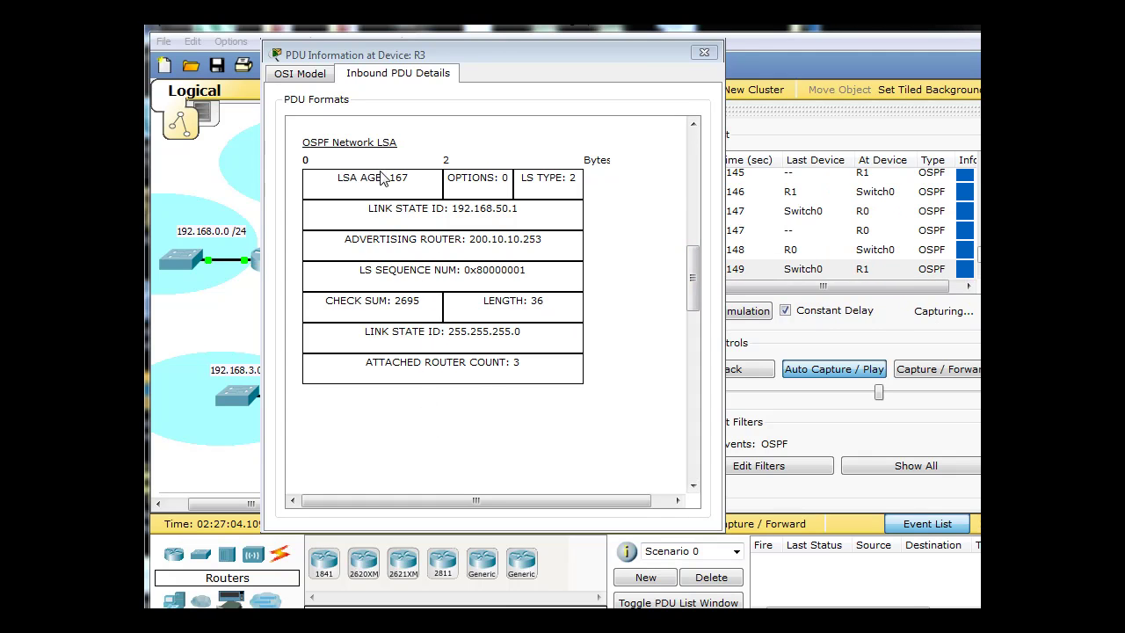
left_click(704, 52)
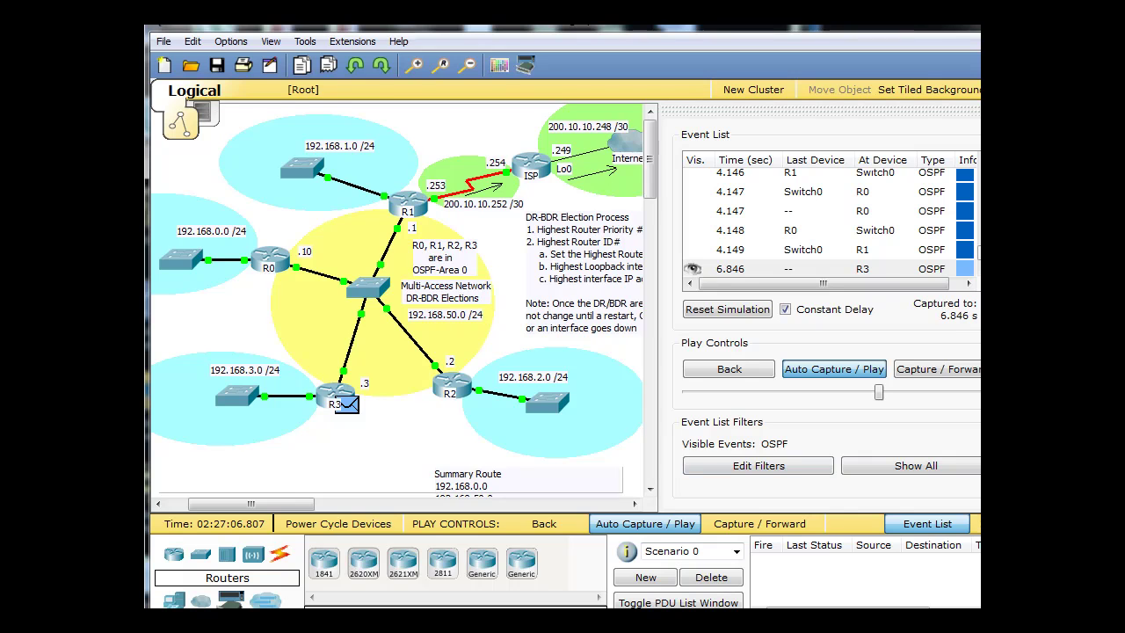
Check Switch0's outbound OSPF Hello showing DR 192.168.50.10 and BDR 192.168.50.3, then close it.
left_click(964, 268)
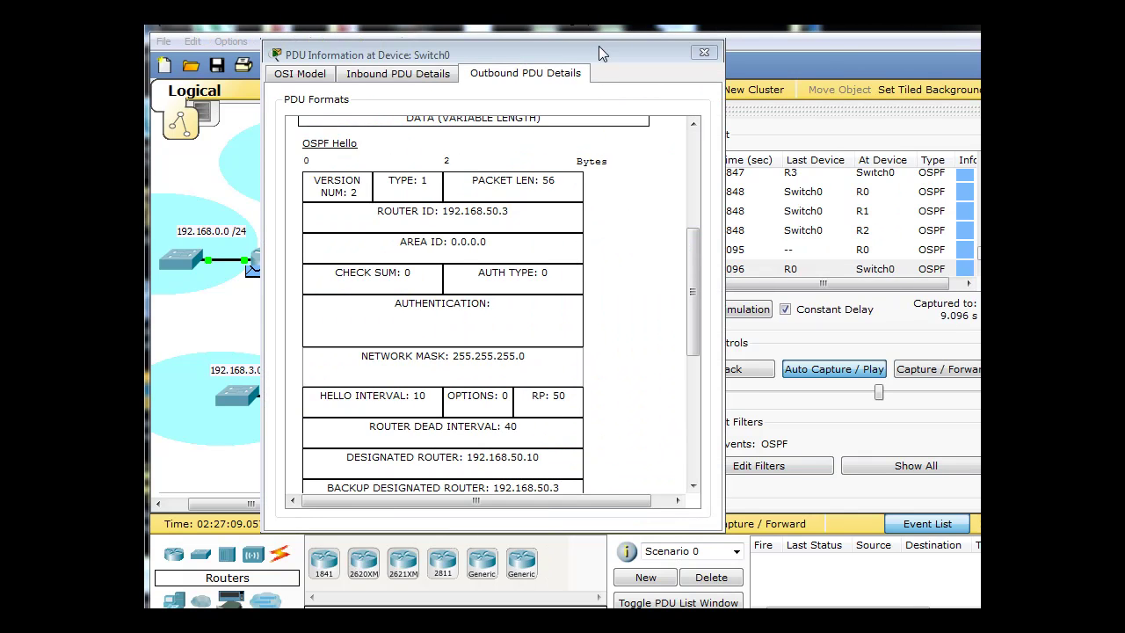
left_click_drag(599, 45, 853, 44)
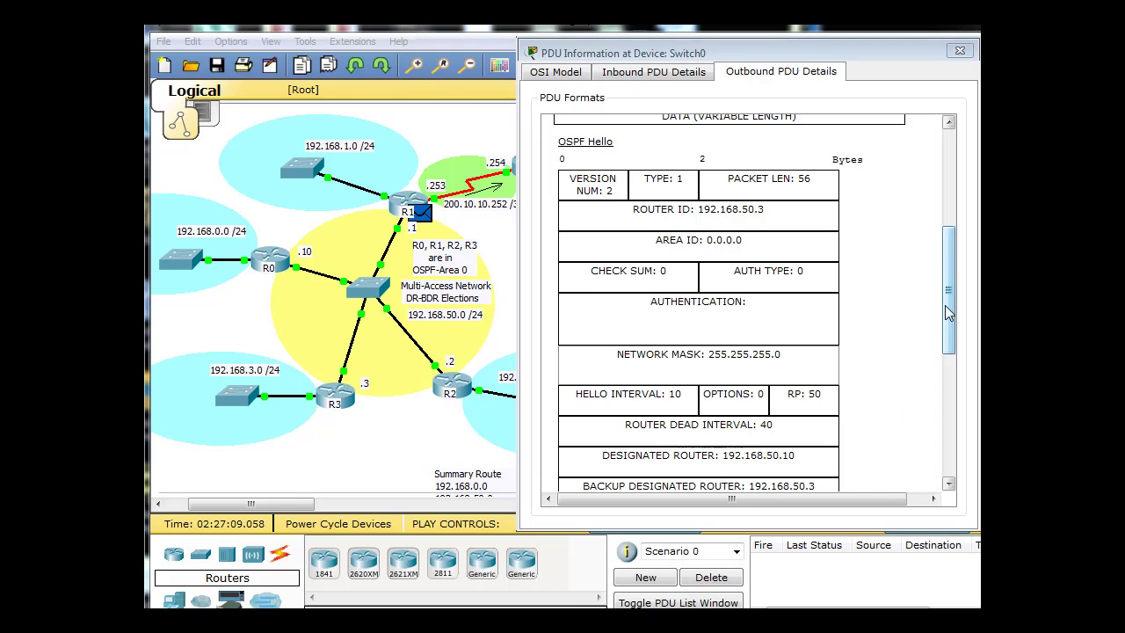
left_click_drag(950, 313, 945, 387)
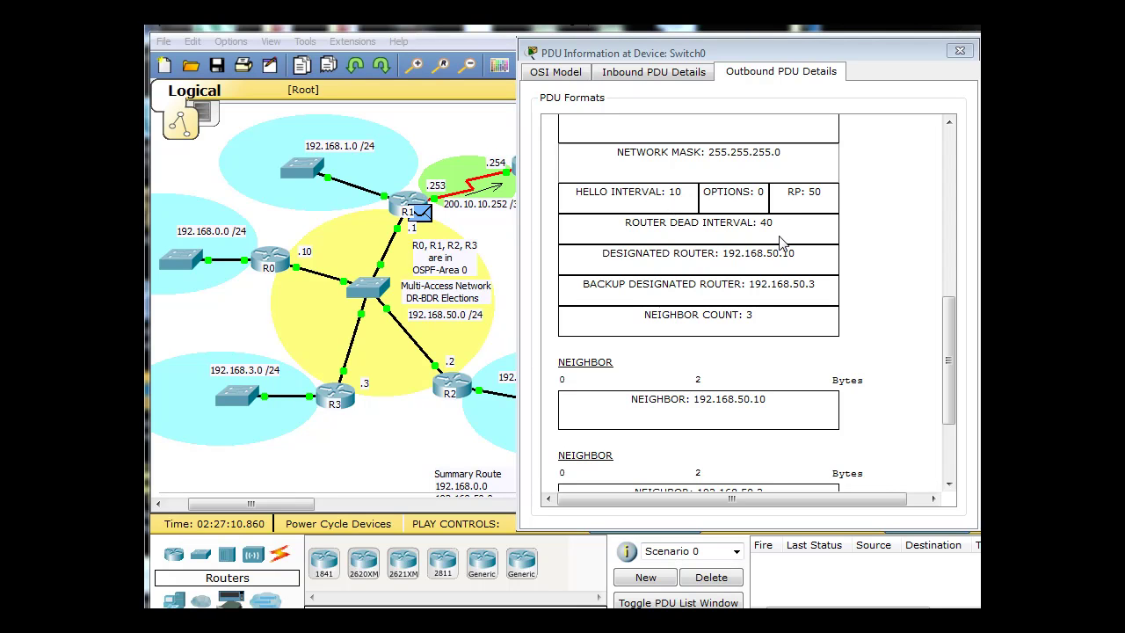
left_click_drag(952, 346, 964, 167)
left_click(960, 51)
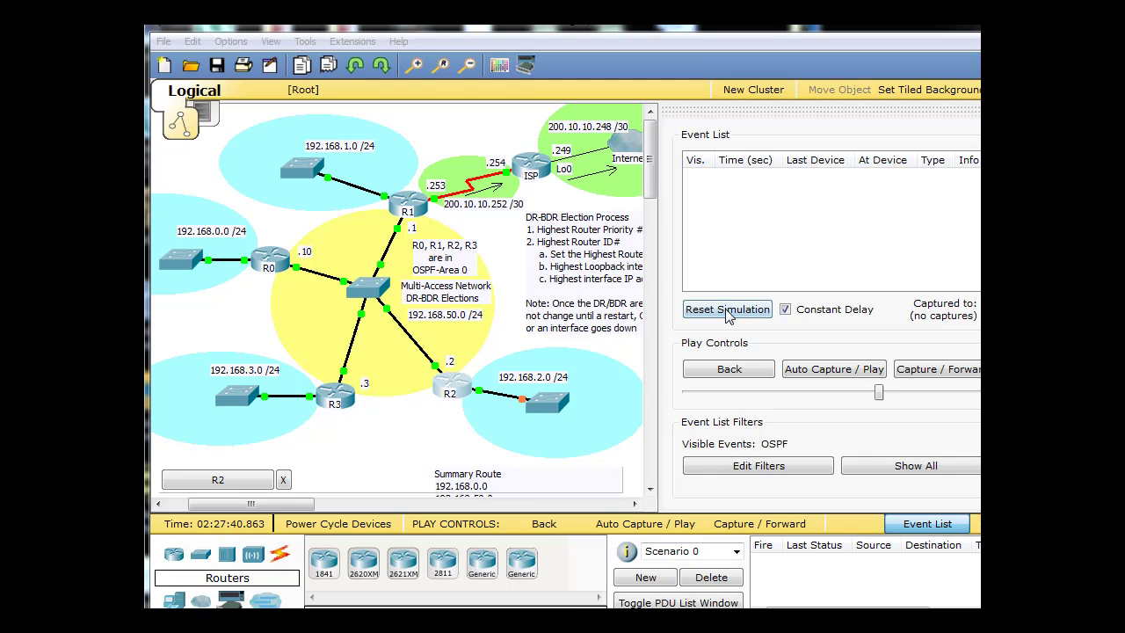
Confirm the event list filter still shows only OSPF.
left_click(779, 466)
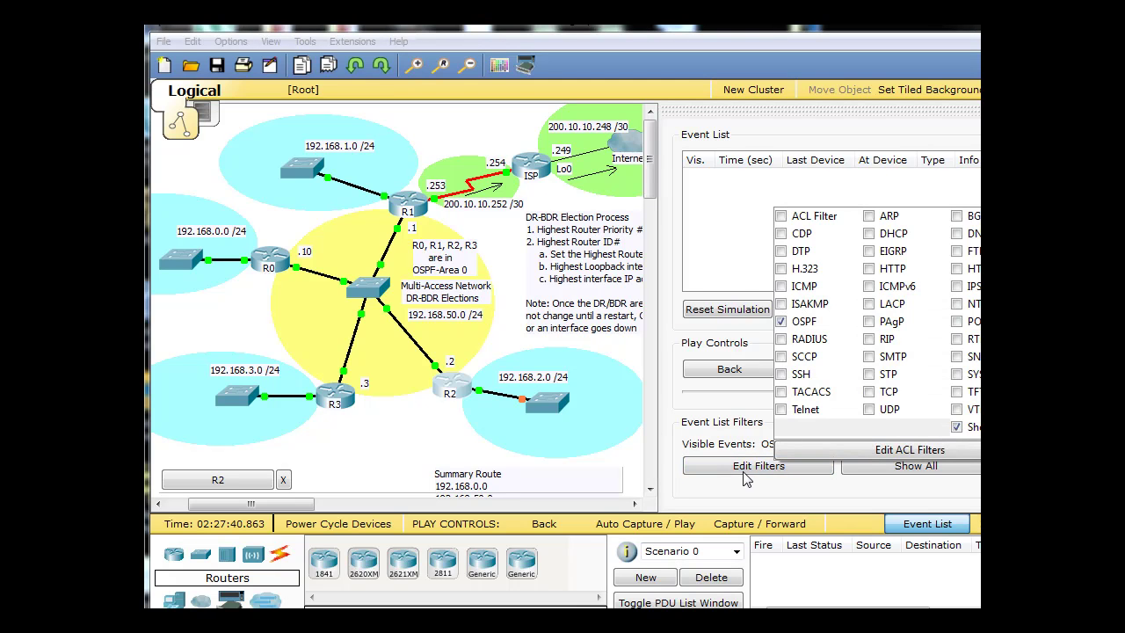
left_click(677, 450)
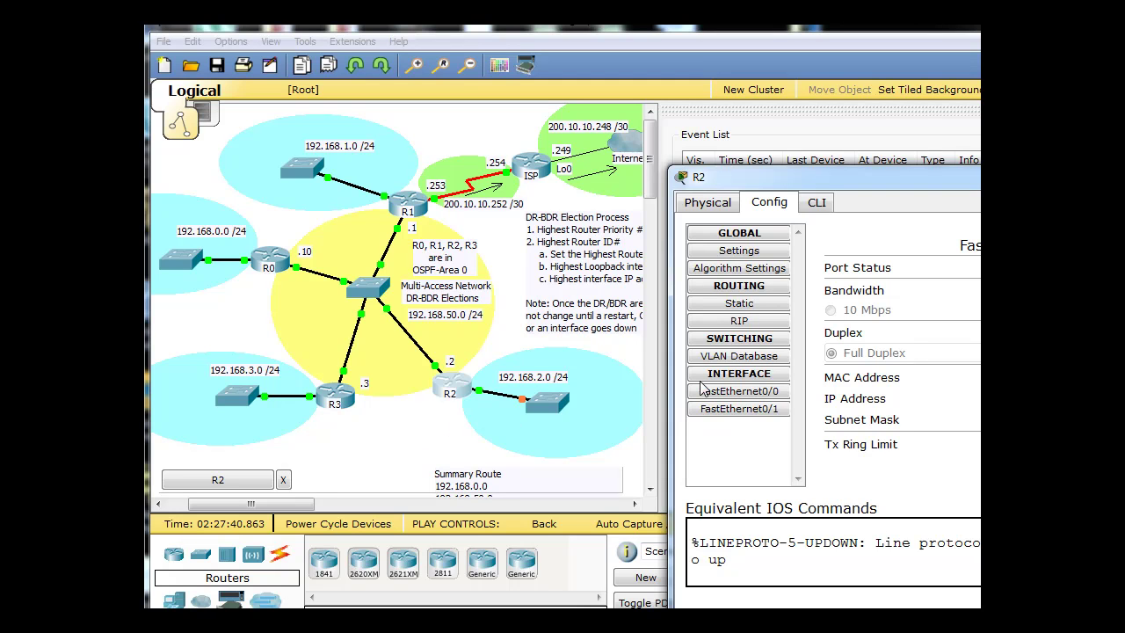
Open R2's FastEthernet0/1 settings and move its window clear of the simulation controls.
left_click(763, 409)
left_click_drag(985, 184, 971, 429)
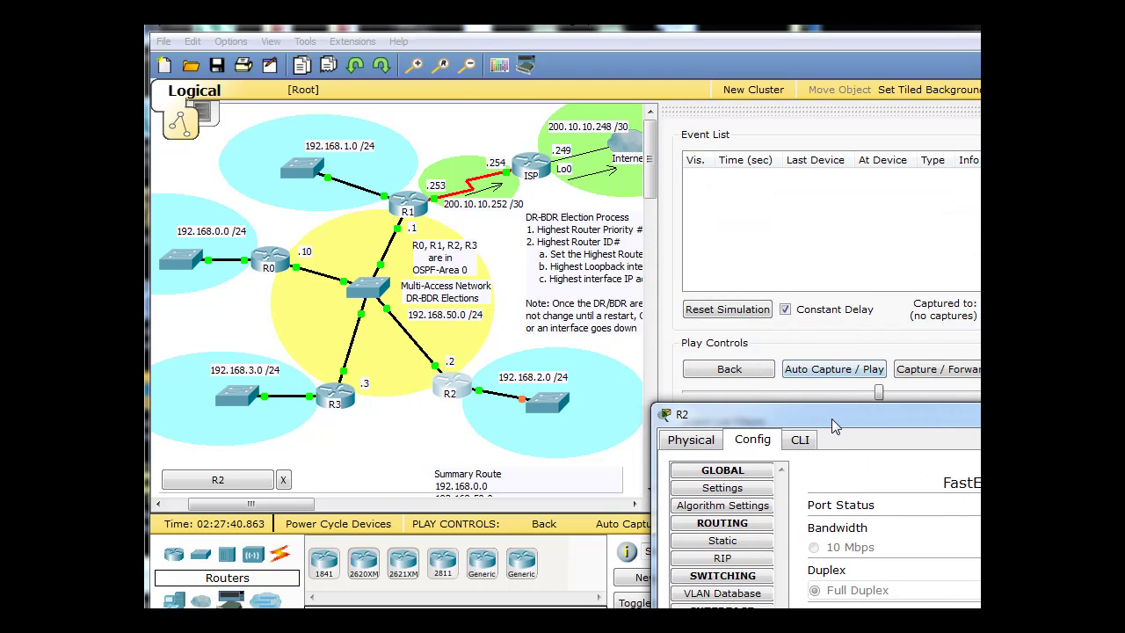
left_click_drag(831, 418, 860, 234)
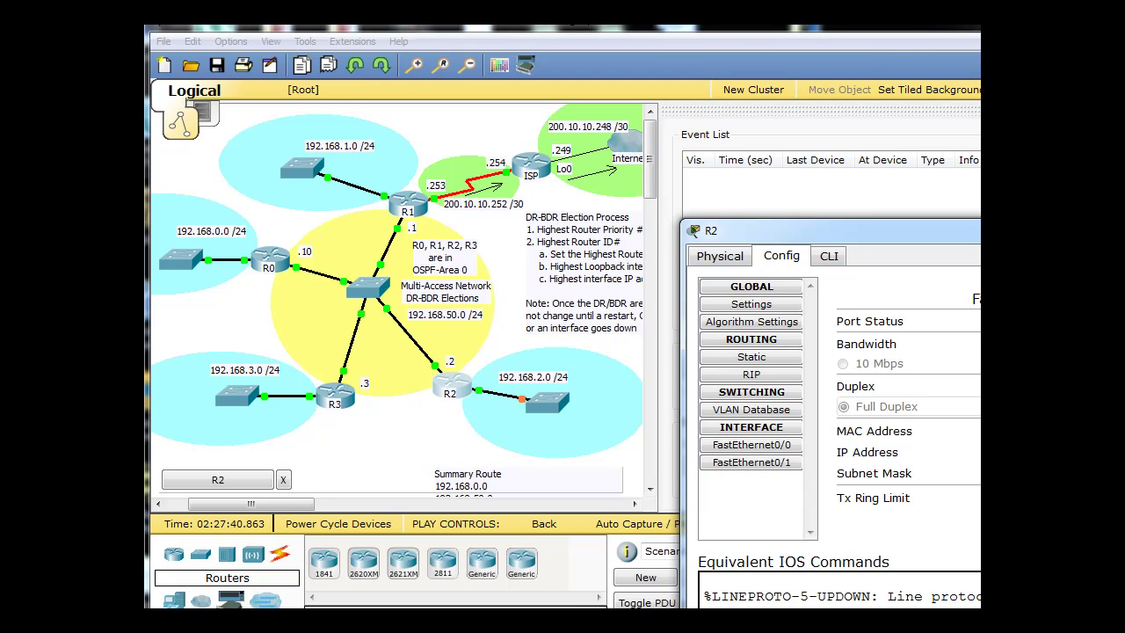
left_click_drag(1010, 239, 971, 437)
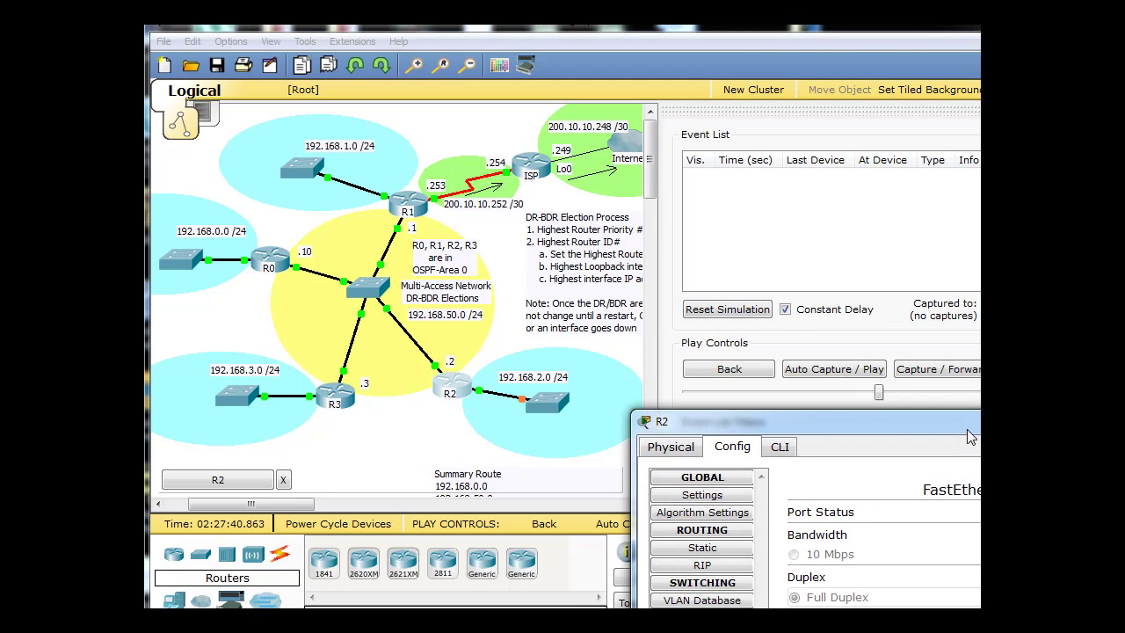
Run Auto Capture / Play while R2's 192.168.2.0 link goes down, watching the new OSPF events.
left_click(848, 373)
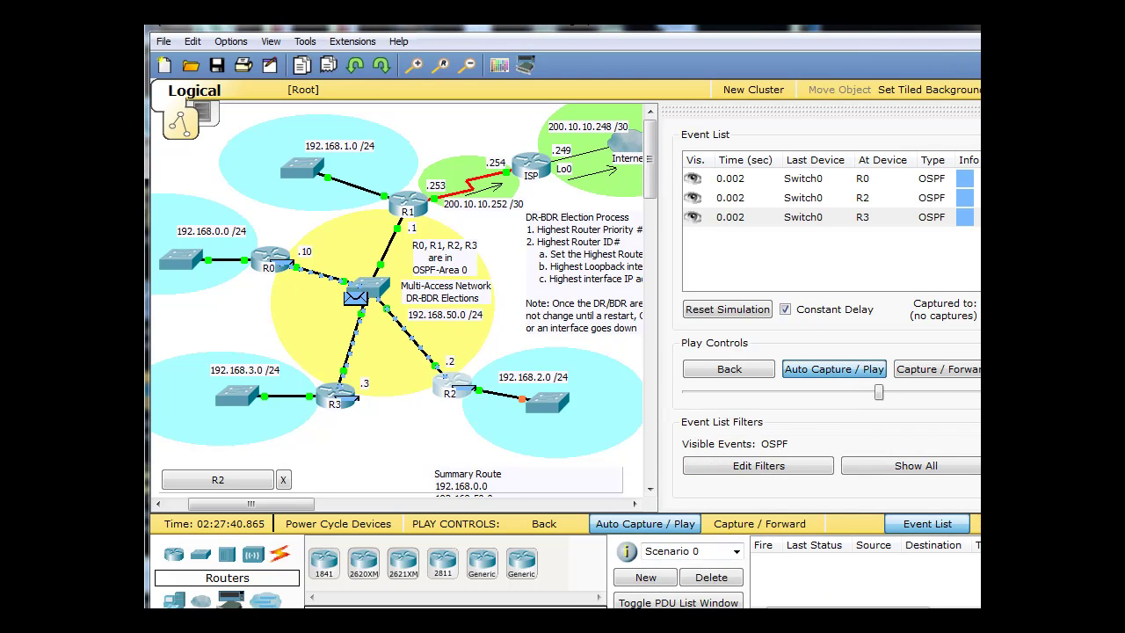
key("alt+Tab")
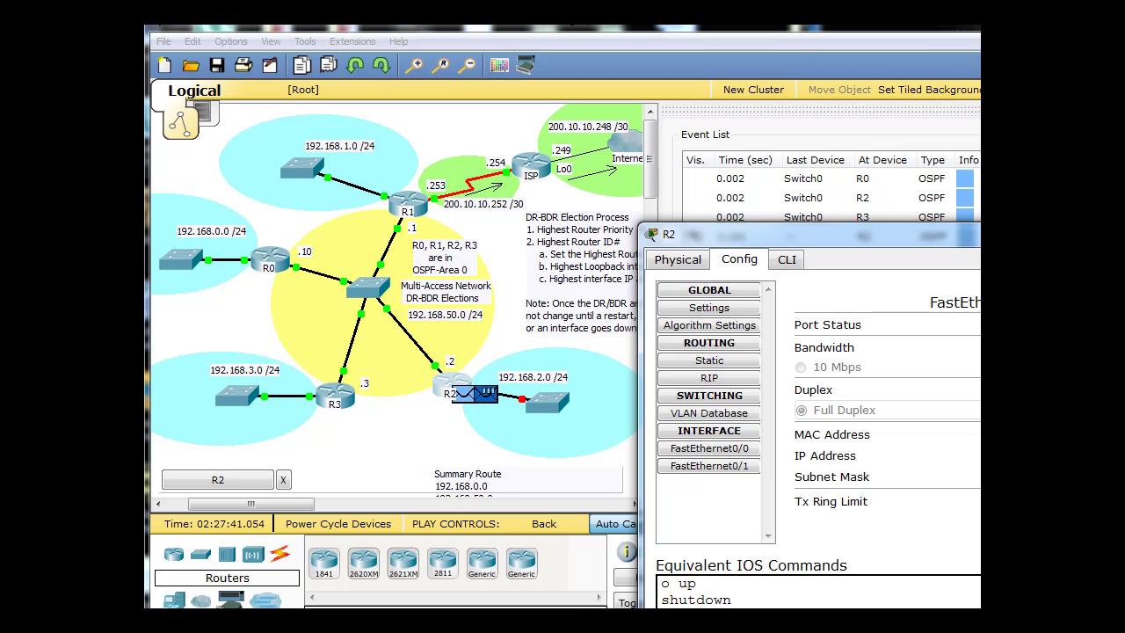
left_click_drag(845, 234, 961, 261)
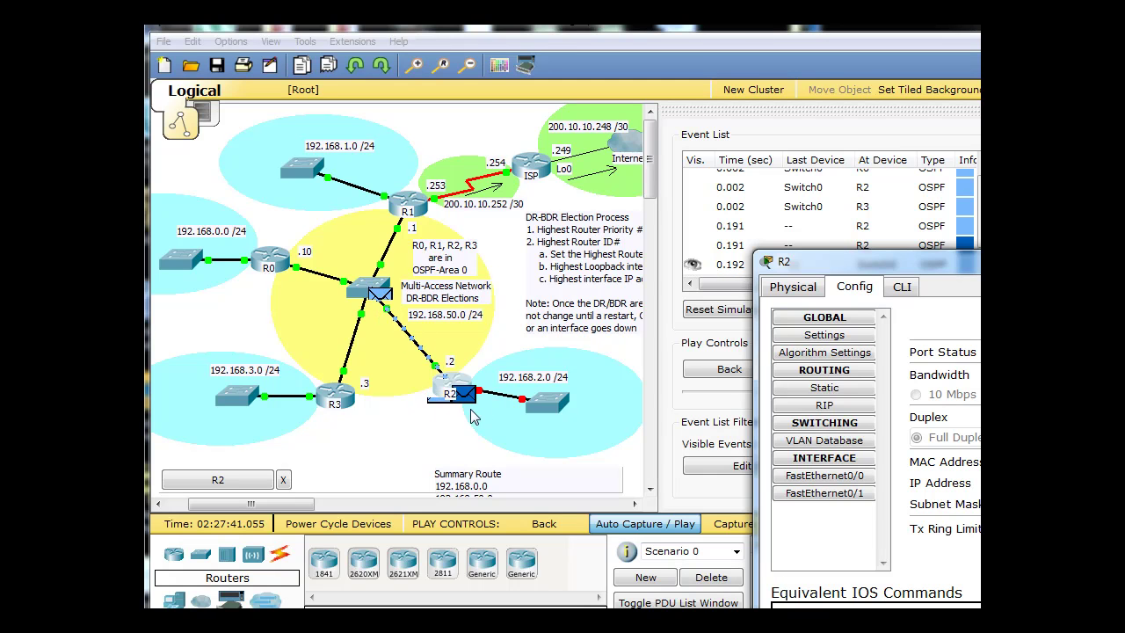
left_click_drag(843, 261, 766, 425)
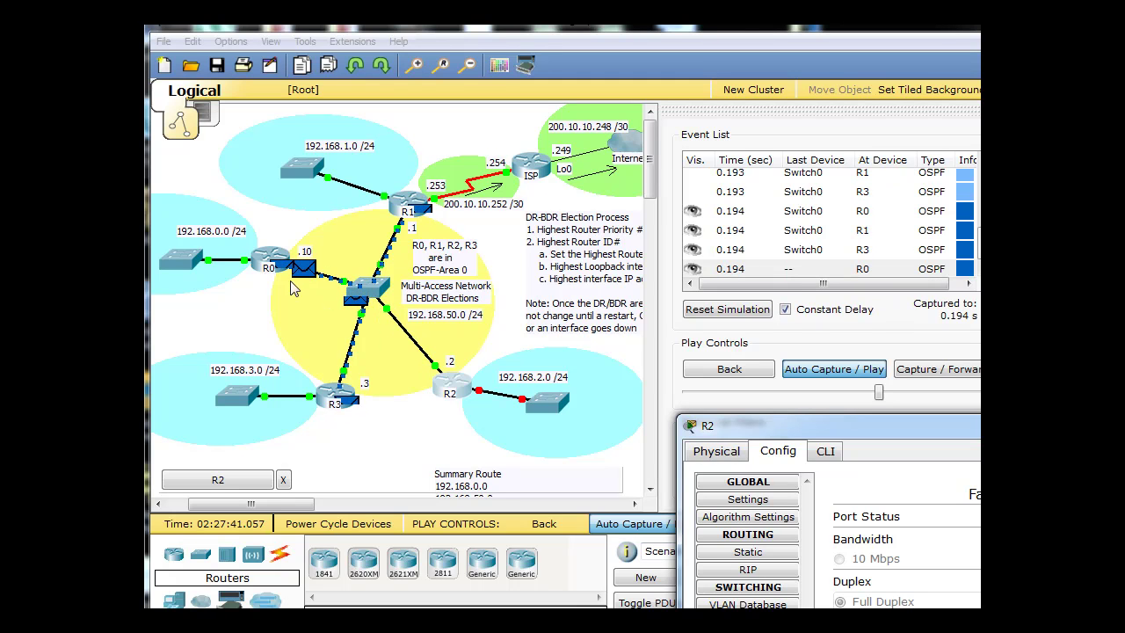
View R3's inbound details for the link state update from router ID 192.168.50.10, area 0.0.0.0.
left_click(285, 275)
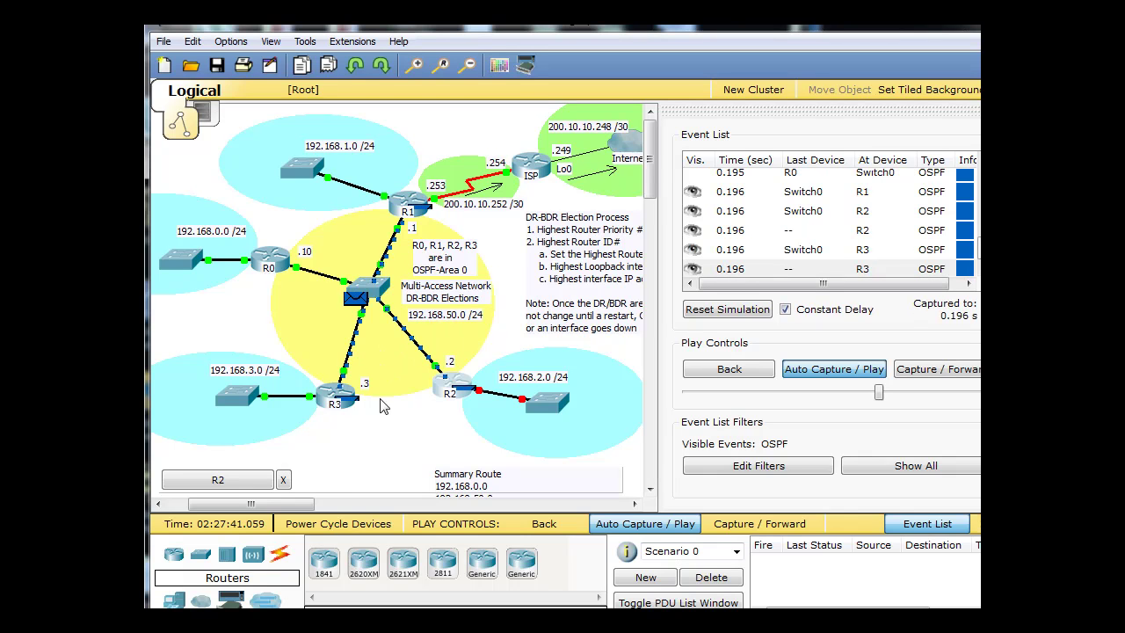
left_click(347, 410)
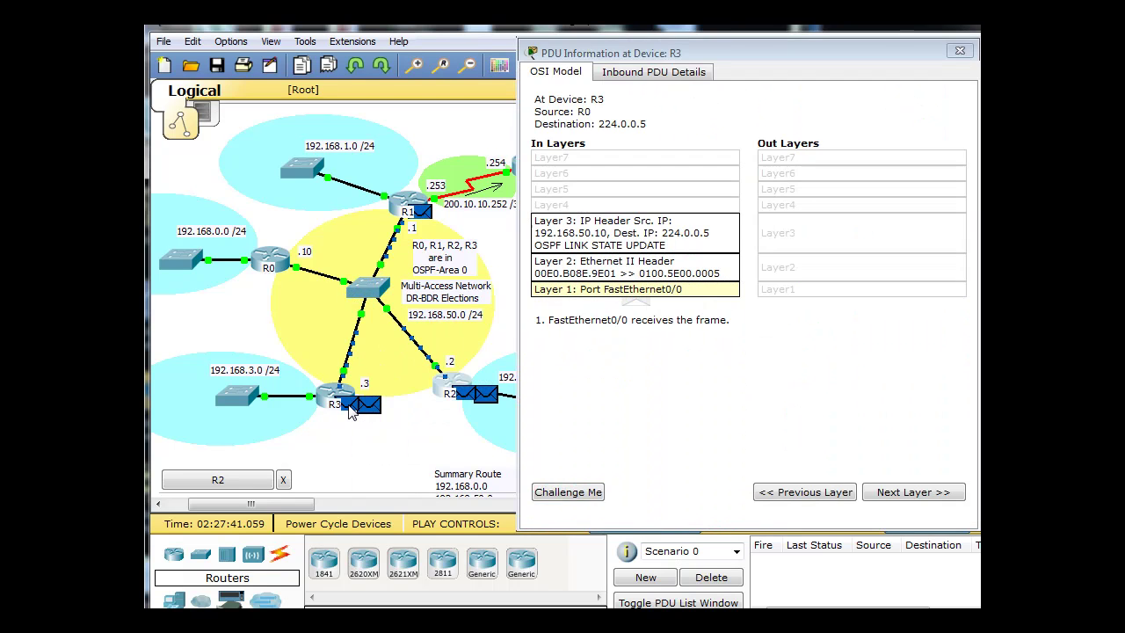
left_click(631, 74)
left_click_drag(954, 192, 952, 283)
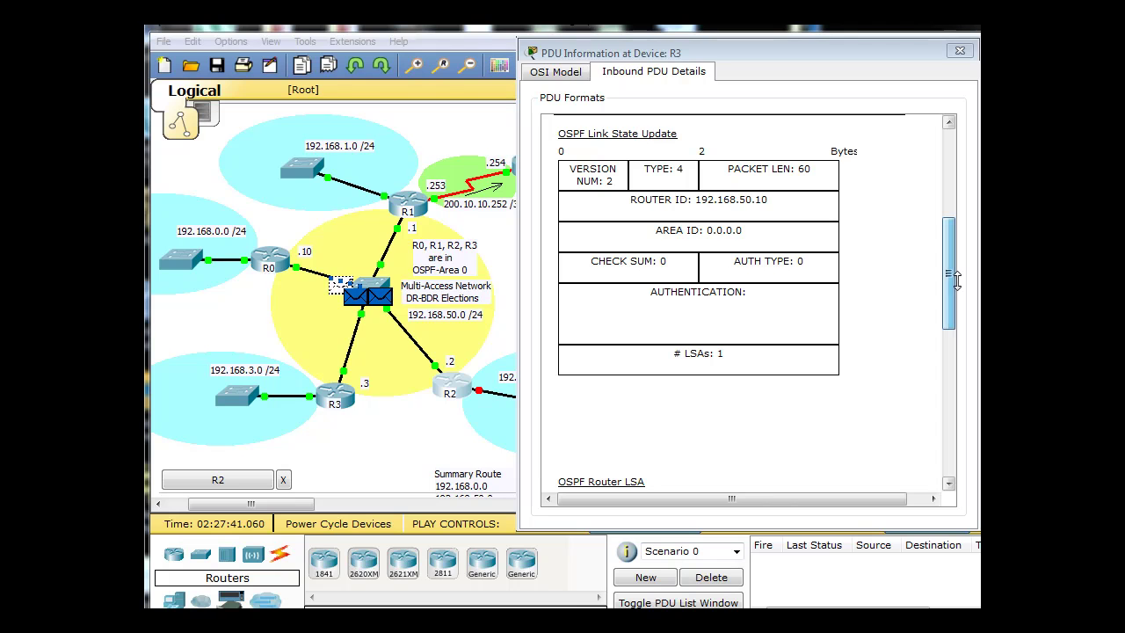